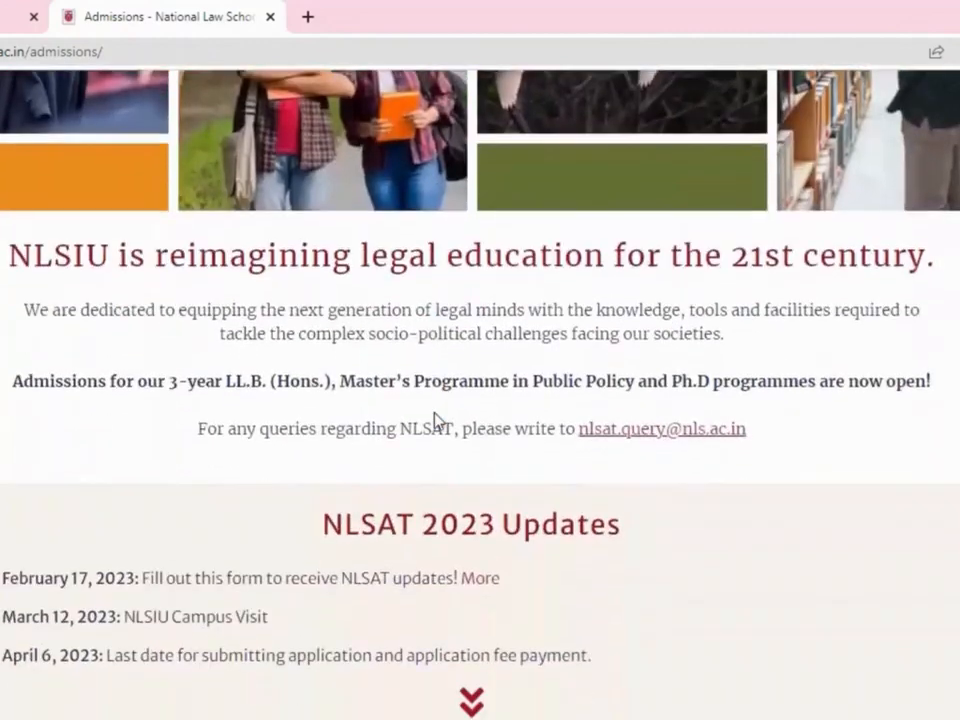
Reveal the remaining NLSAT 2023 update dates on the admissions page
{"action": "scroll", "coordinate": [437, 415], "scroll_direction": "down", "scroll_amount": 1}
{"action": "left_click", "coordinate": [469, 608]}
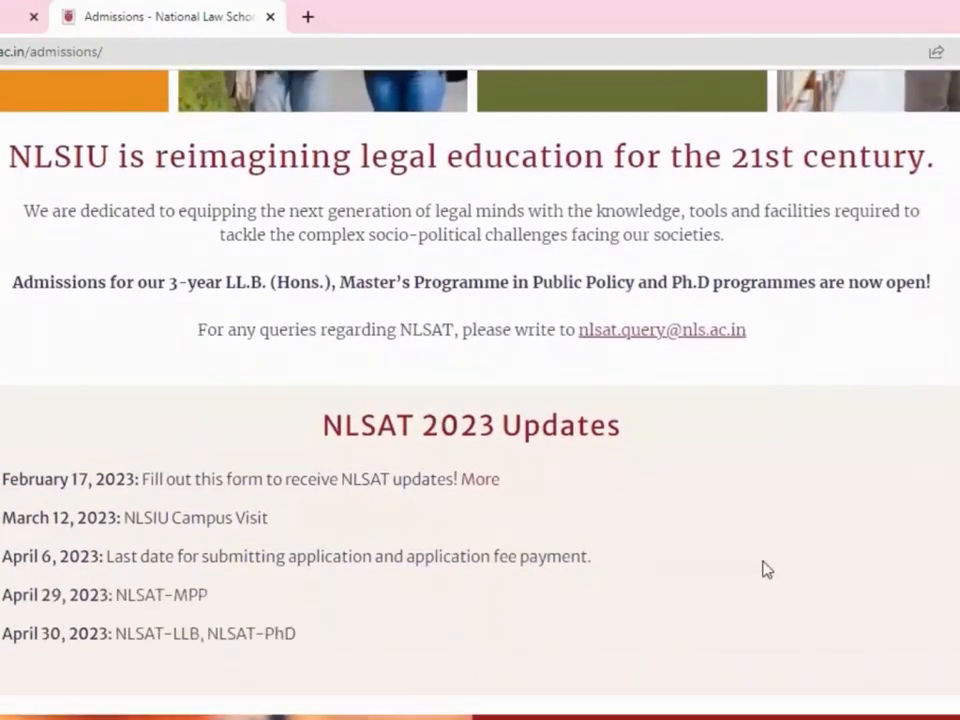
{"action": "scroll", "coordinate": [763, 568], "scroll_direction": "down", "scroll_amount": 2}
{"action": "scroll", "coordinate": [818, 513], "scroll_direction": "down", "scroll_amount": 5}
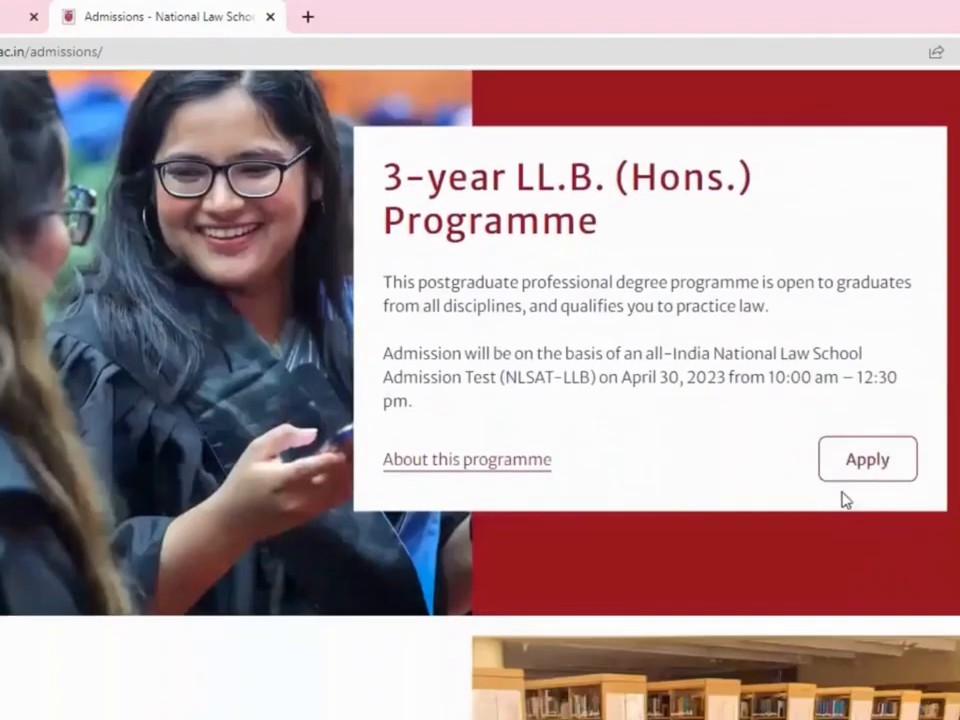
Review the LL.B. admission test date and time, then start the 3-year LL.B. application
{"action": "left_click_drag", "start_coordinate": [384, 358], "coordinate": [435, 409]}
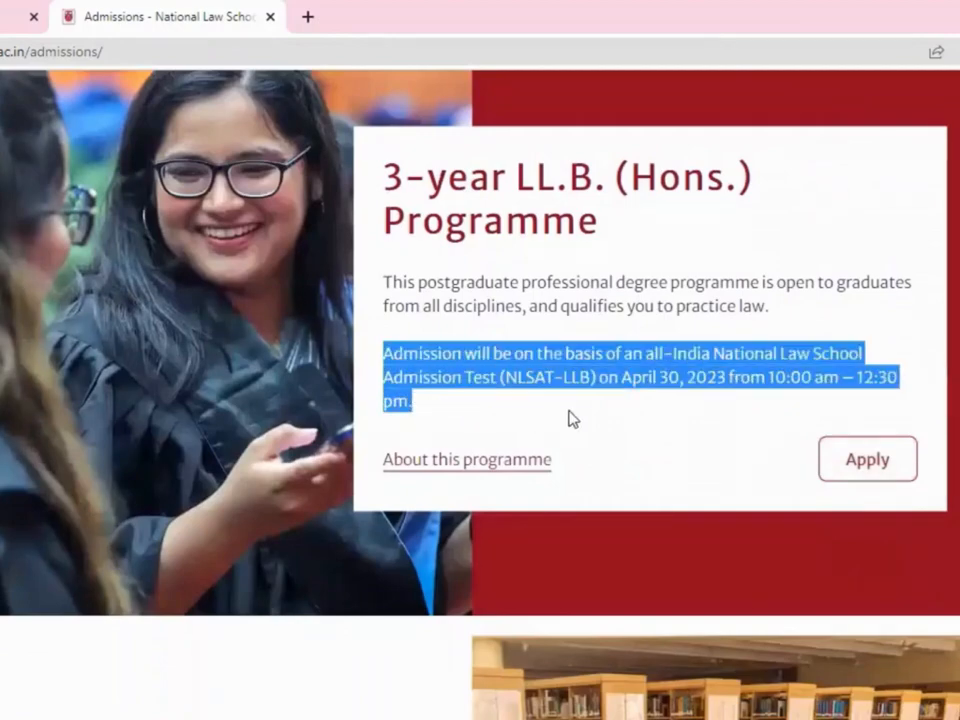
{"action": "left_click", "coordinate": [622, 378]}
{"action": "left_click_drag", "start_coordinate": [622, 378], "coordinate": [904, 403]}
{"action": "left_click", "coordinate": [902, 403]}
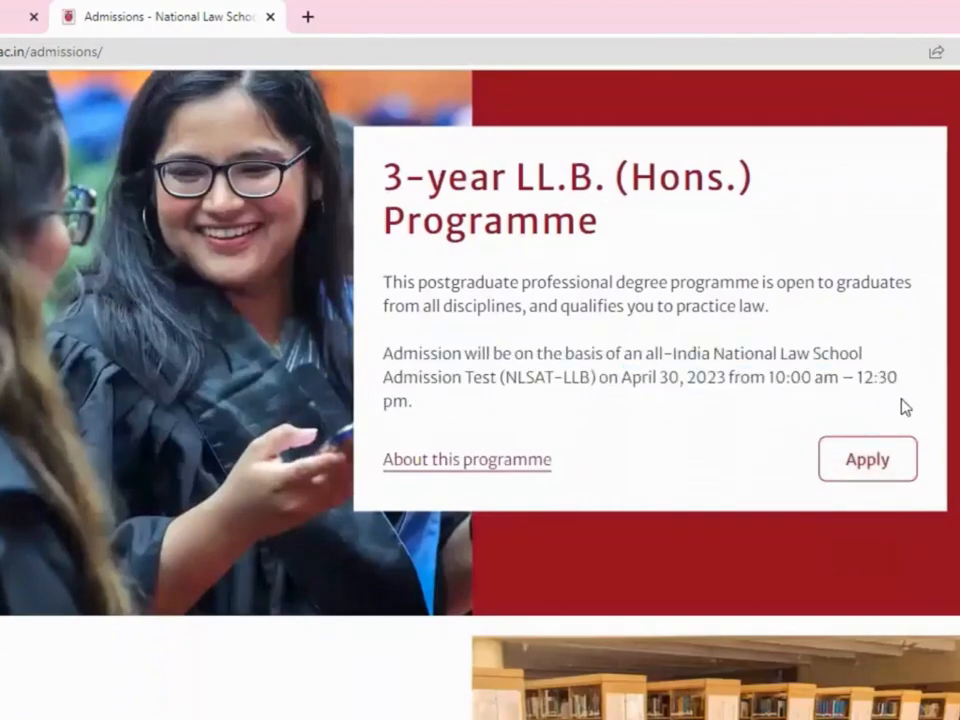
{"action": "left_click", "coordinate": [887, 469]}
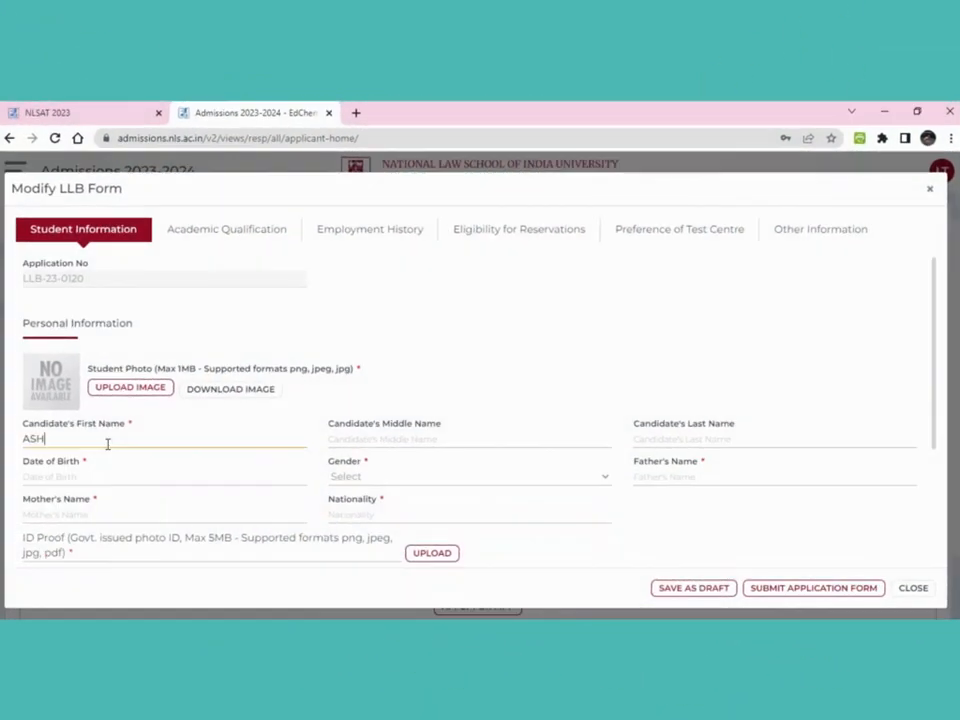
Finish the candidate's first name and enter the last name
{"action": "type", "text": "OK"}
{"action": "left_click", "coordinate": [686, 439]}
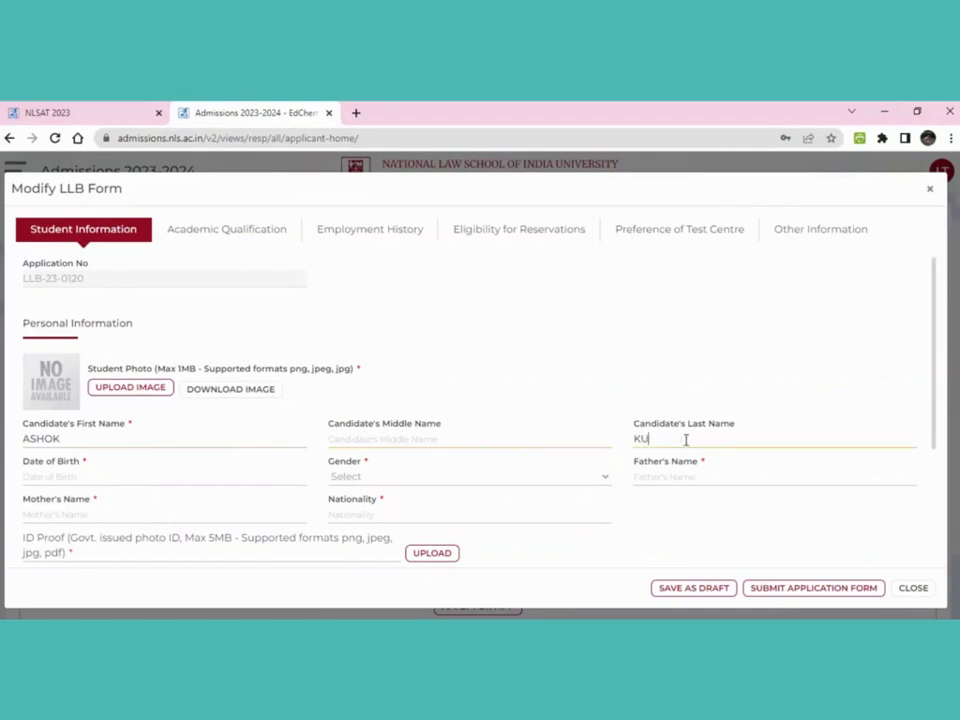
{"action": "left_click", "coordinate": [271, 477]}
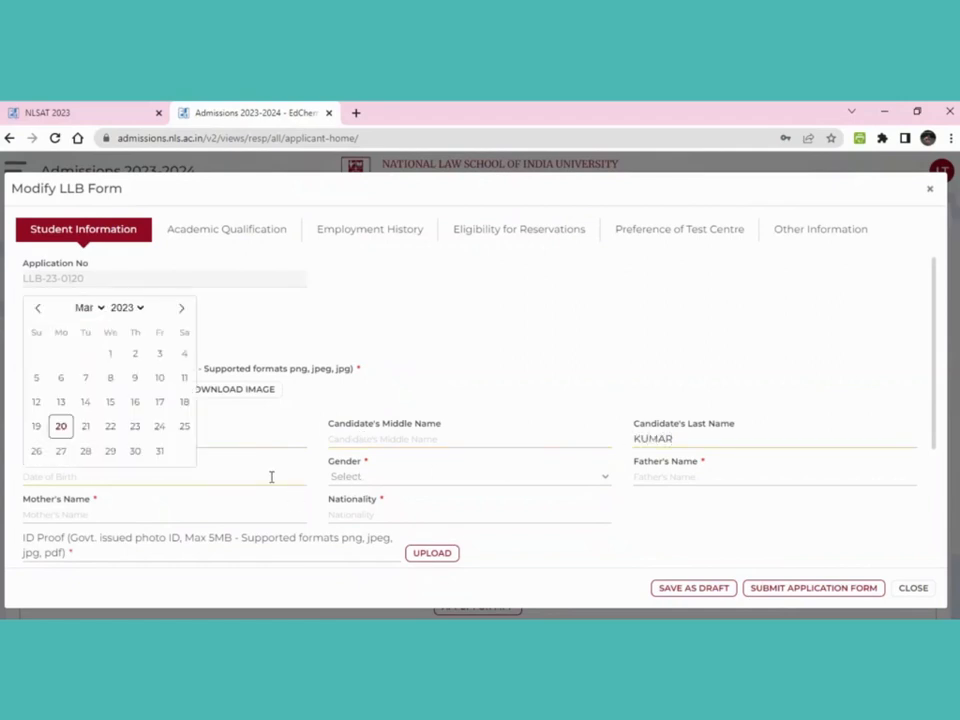
{"action": "left_click", "coordinate": [141, 310]}
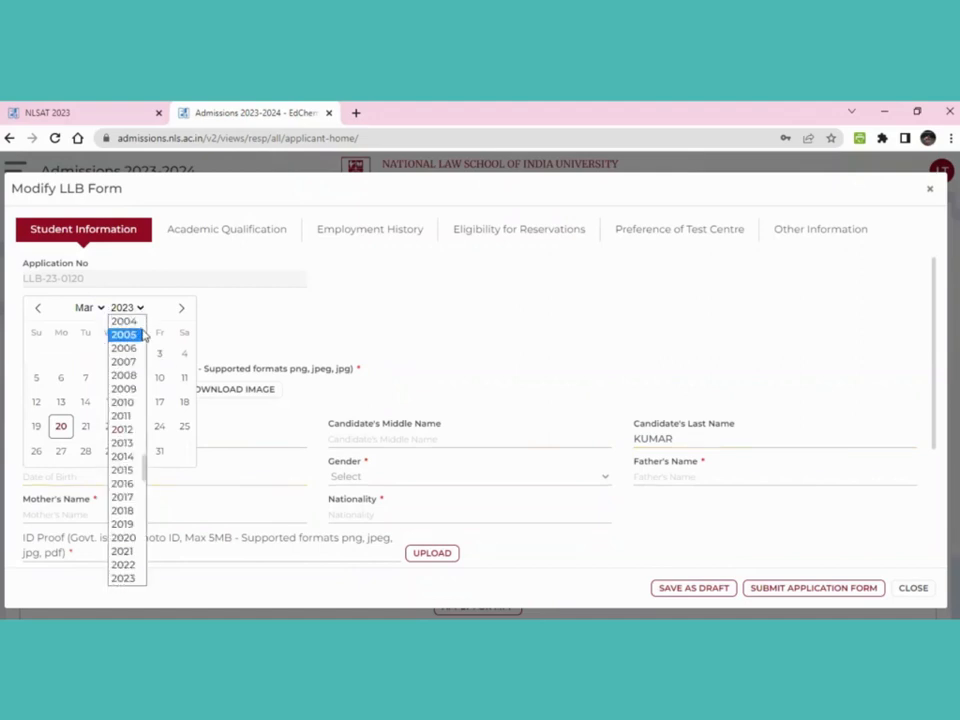
{"action": "scroll", "coordinate": [122, 334], "scroll_direction": "up", "scroll_amount": 3}
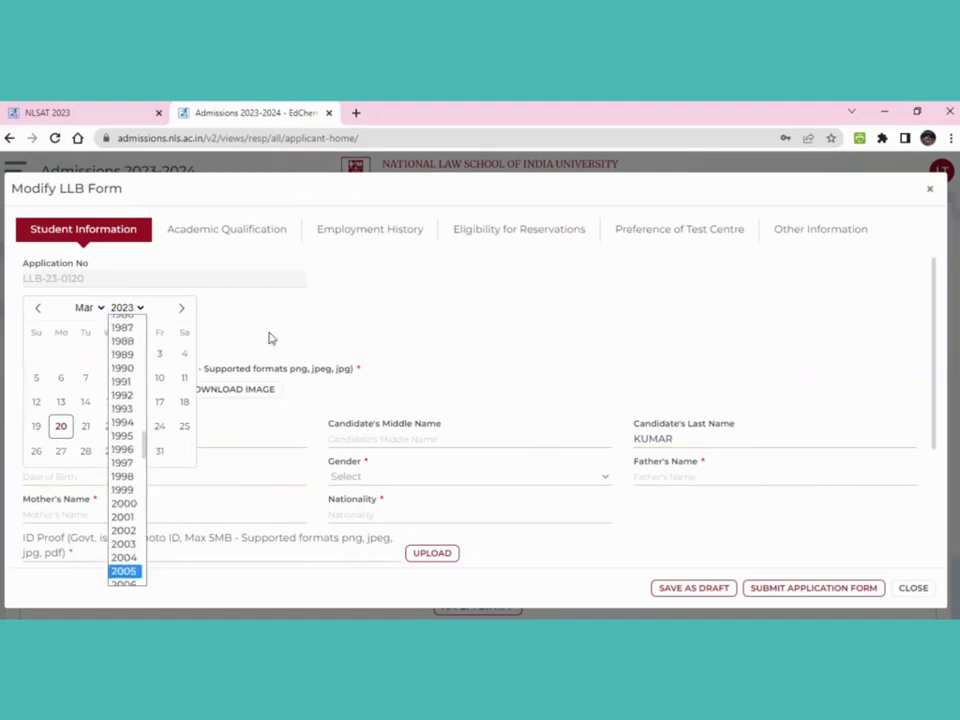
{"action": "left_click", "coordinate": [349, 276]}
{"action": "left_click", "coordinate": [141, 310]}
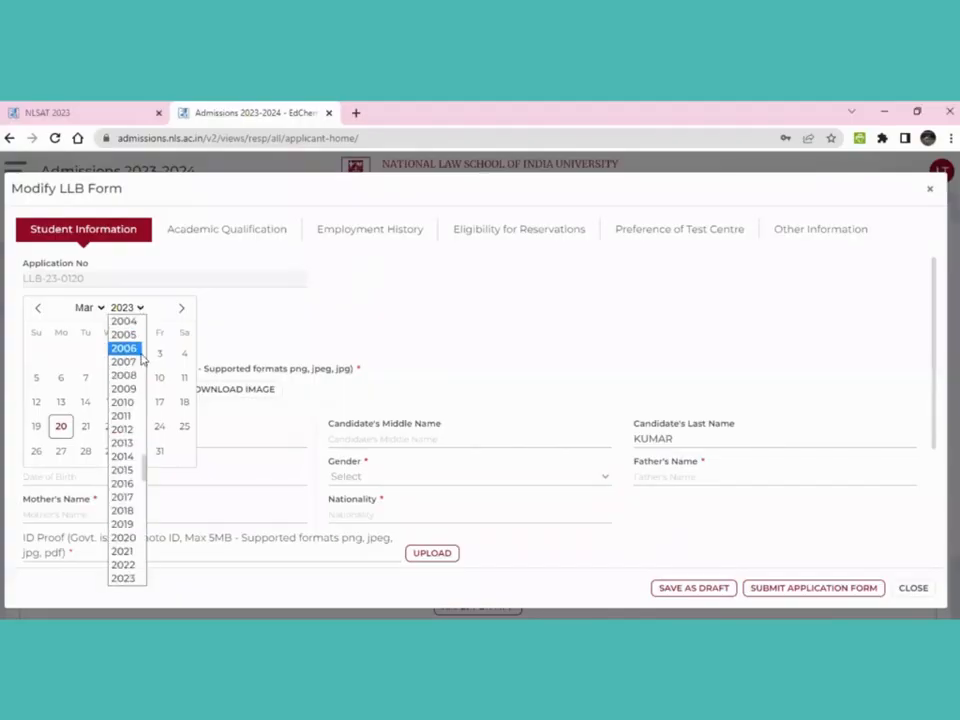
{"action": "scroll", "coordinate": [141, 360], "scroll_direction": "up", "scroll_amount": 3}
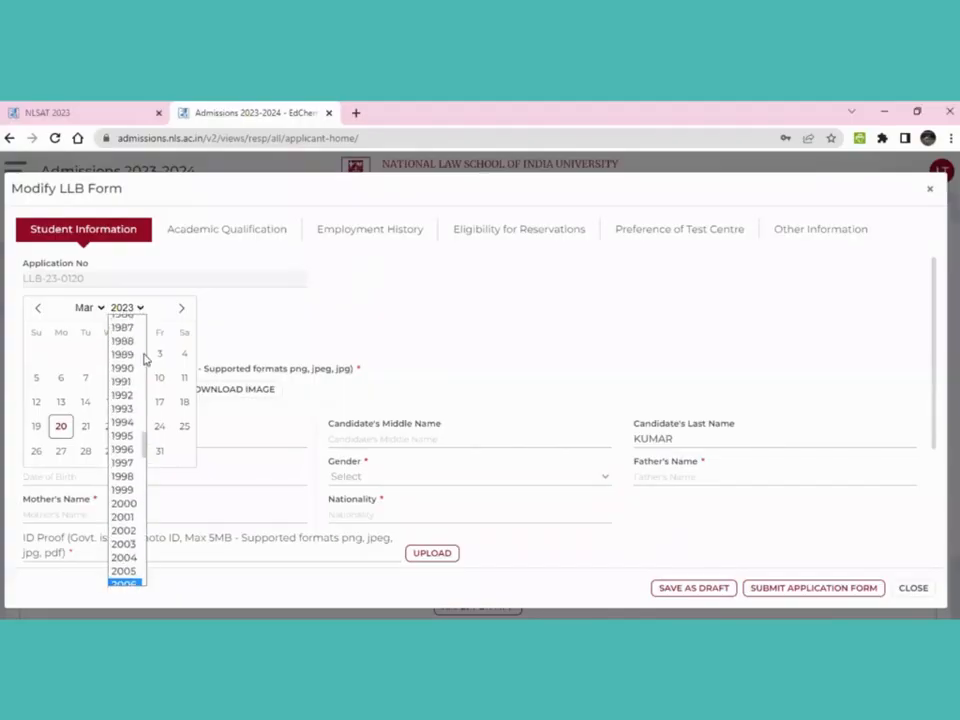
{"action": "left_click", "coordinate": [123, 437]}
{"action": "left_click", "coordinate": [99, 309]}
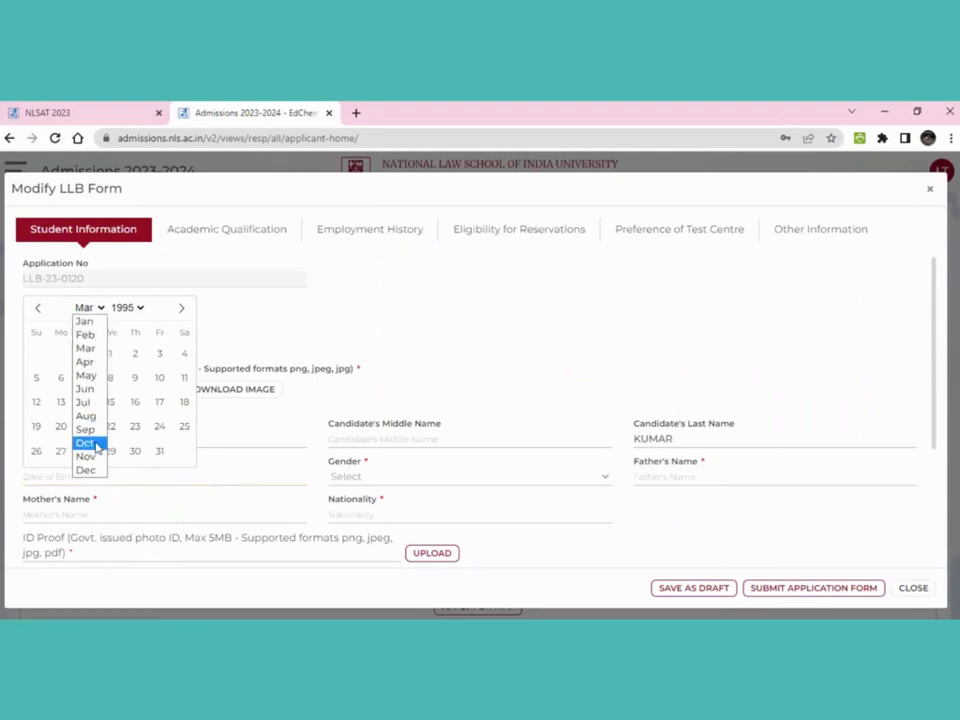
{"action": "left_click", "coordinate": [98, 444]}
{"action": "left_click", "coordinate": [158, 379]}
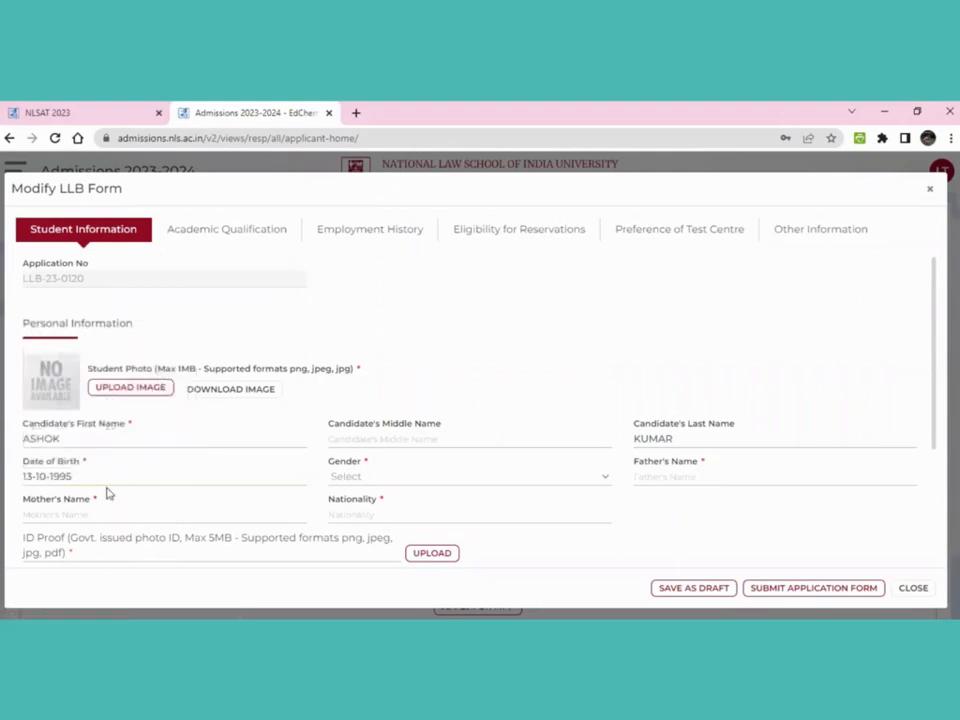
{"action": "left_click", "coordinate": [341, 482]}
Set gender to Male and enter the father's and mother's names
{"action": "left_click", "coordinate": [352, 535]}
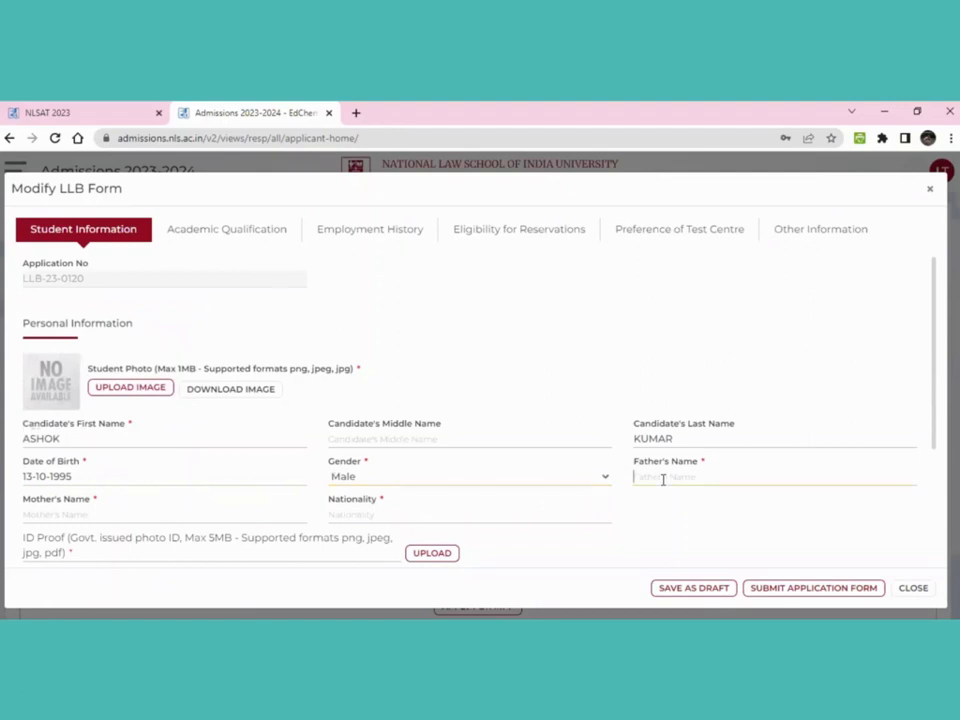
{"action": "left_click", "coordinate": [234, 513]}
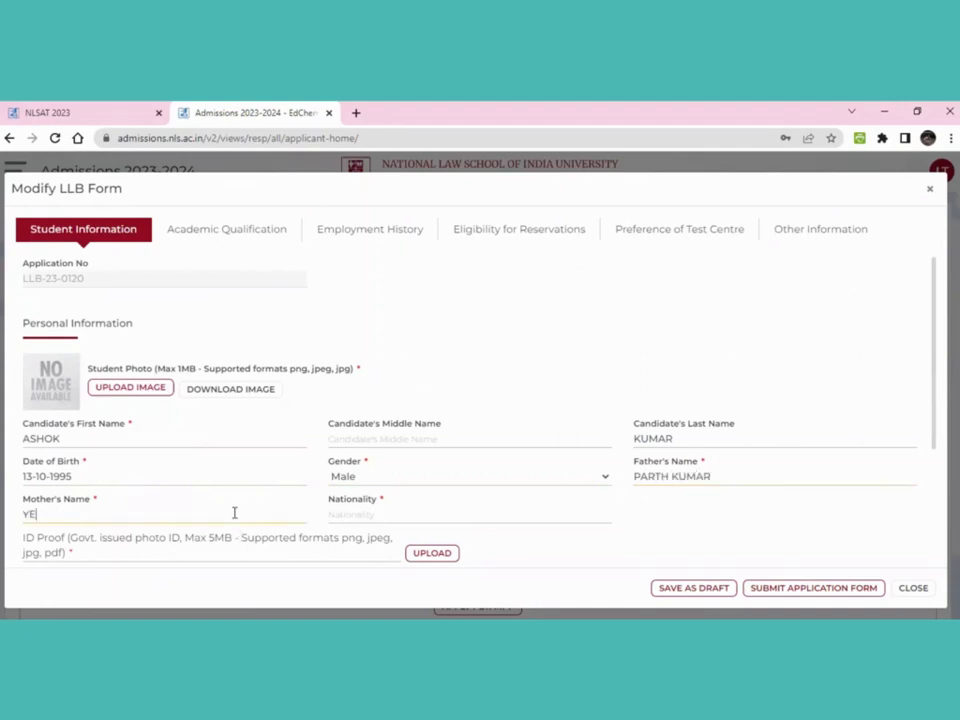
Enter INDIAN as the nationality
{"action": "left_click", "coordinate": [338, 514]}
{"action": "type", "text": "INDIAN"}
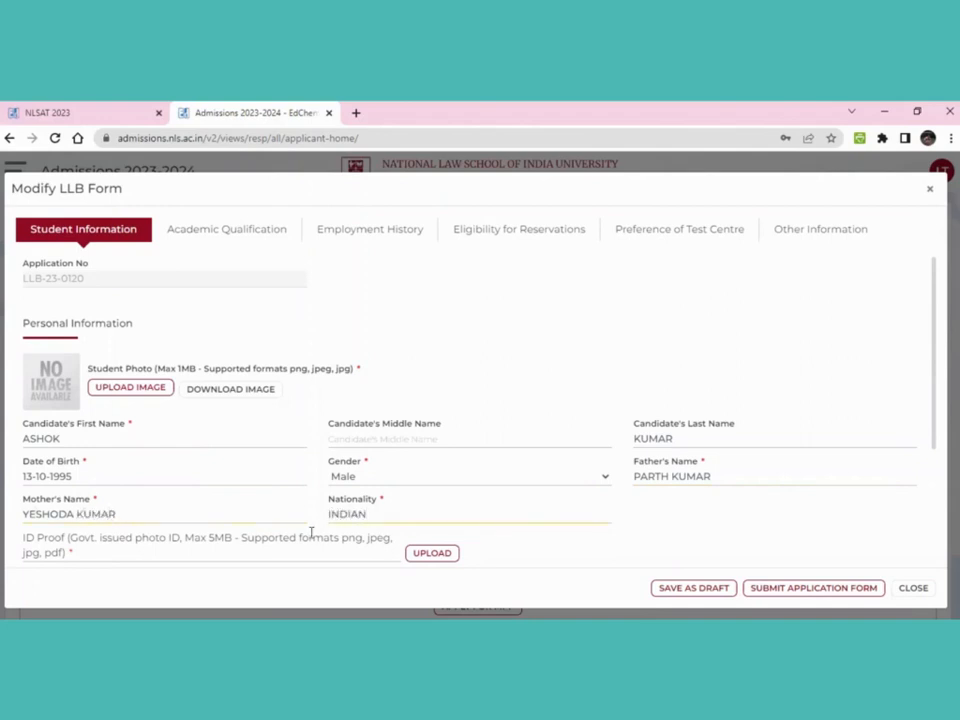
{"action": "scroll", "coordinate": [310, 534], "scroll_direction": "down", "scroll_amount": 1}
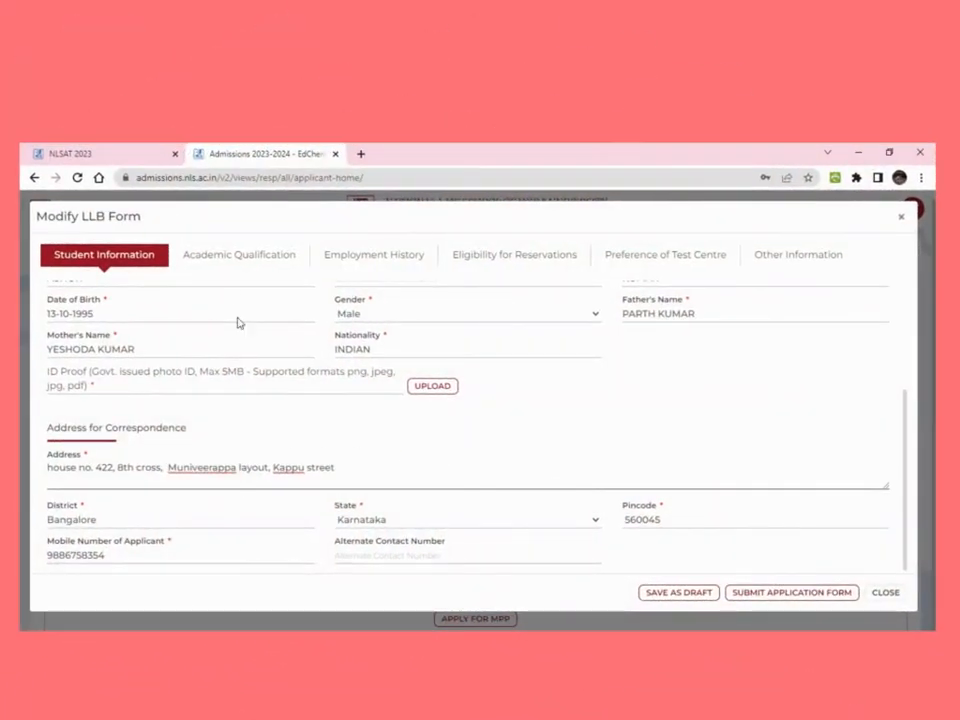
In Academic Qualification, enter the Class X examination SSLC completed in 2012
{"action": "left_click", "coordinate": [239, 254]}
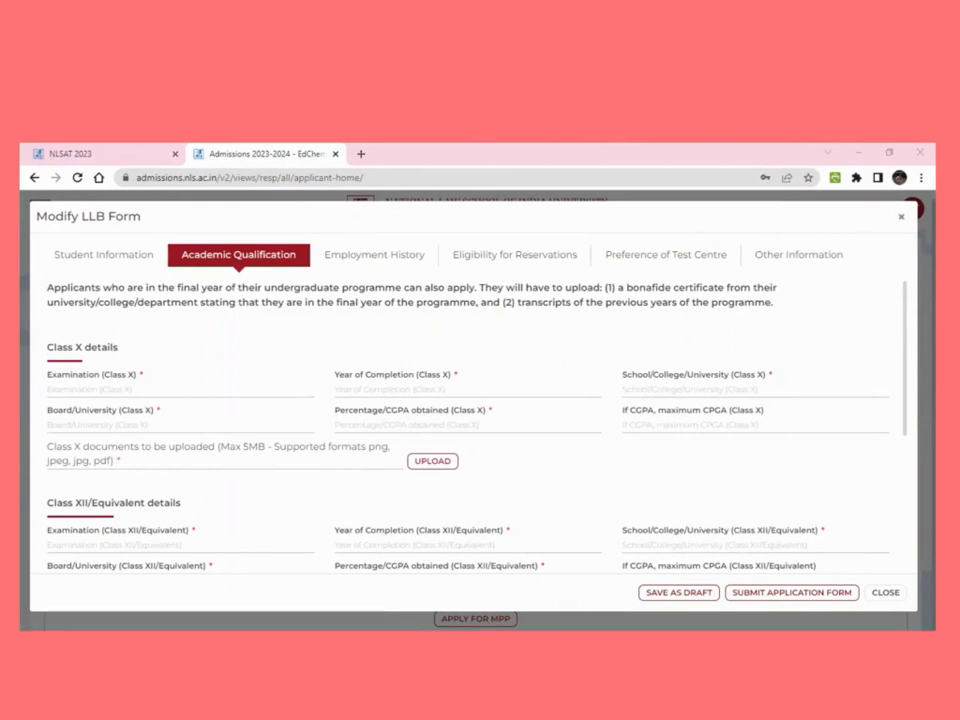
{"action": "left_click", "coordinate": [191, 389]}
{"action": "type", "text": "SSLC"}
{"action": "left_click", "coordinate": [422, 388]}
{"action": "type", "text": "2012"}
Enter Class X school DELHI PUBLIC SCHOOL, board KARNATAKA BOARD and 86.60%
{"action": "left_click", "coordinate": [663, 388]}
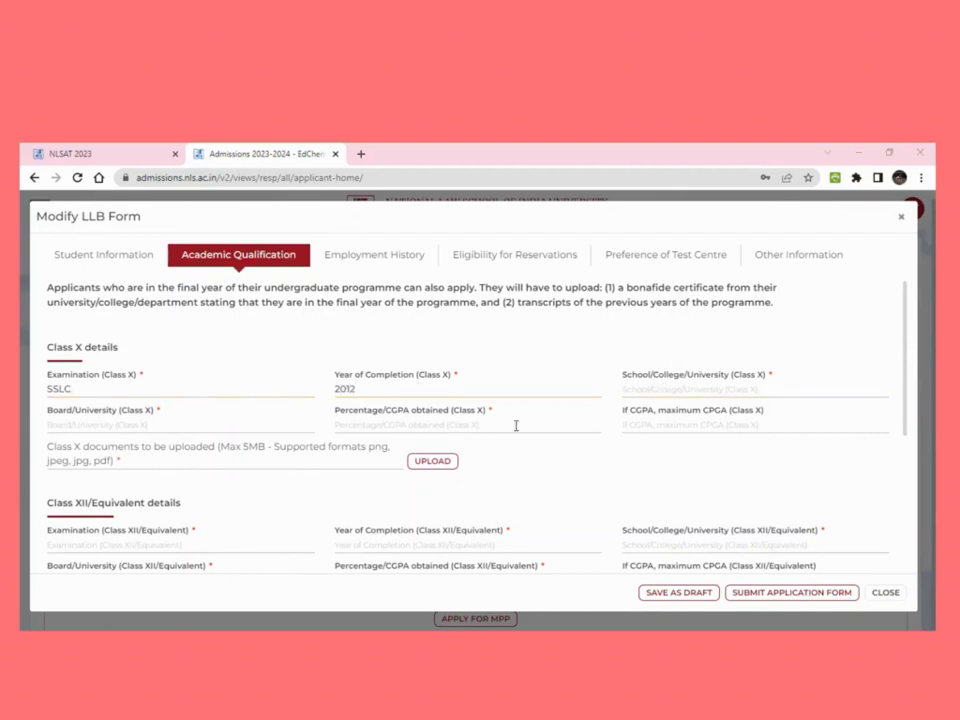
{"action": "left_click", "coordinate": [659, 407]}
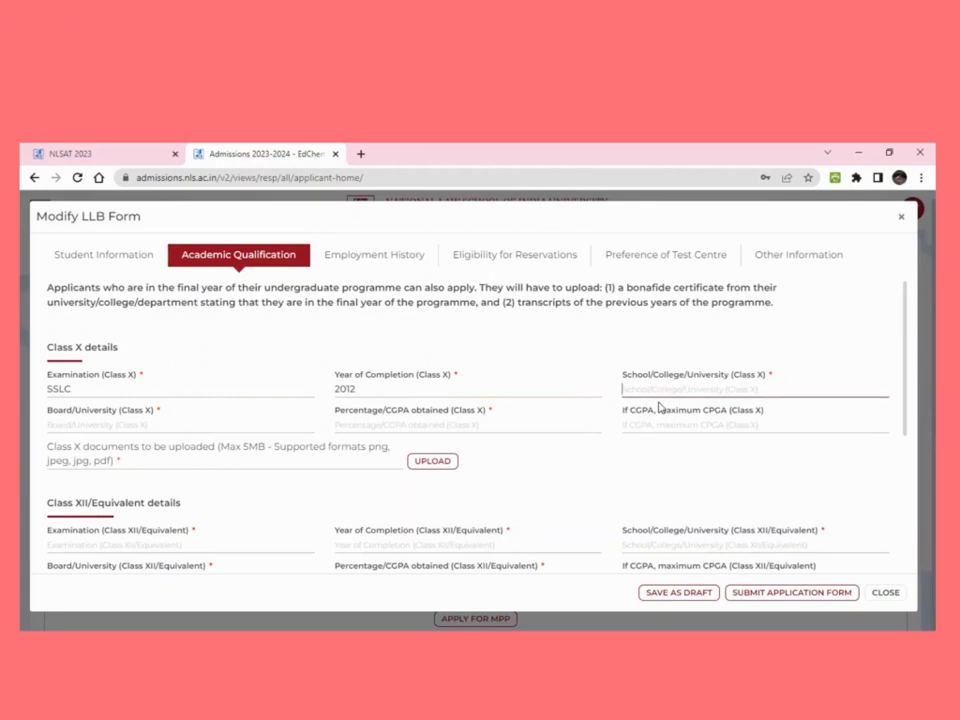
{"action": "type", "text": "DELHI PUB"}
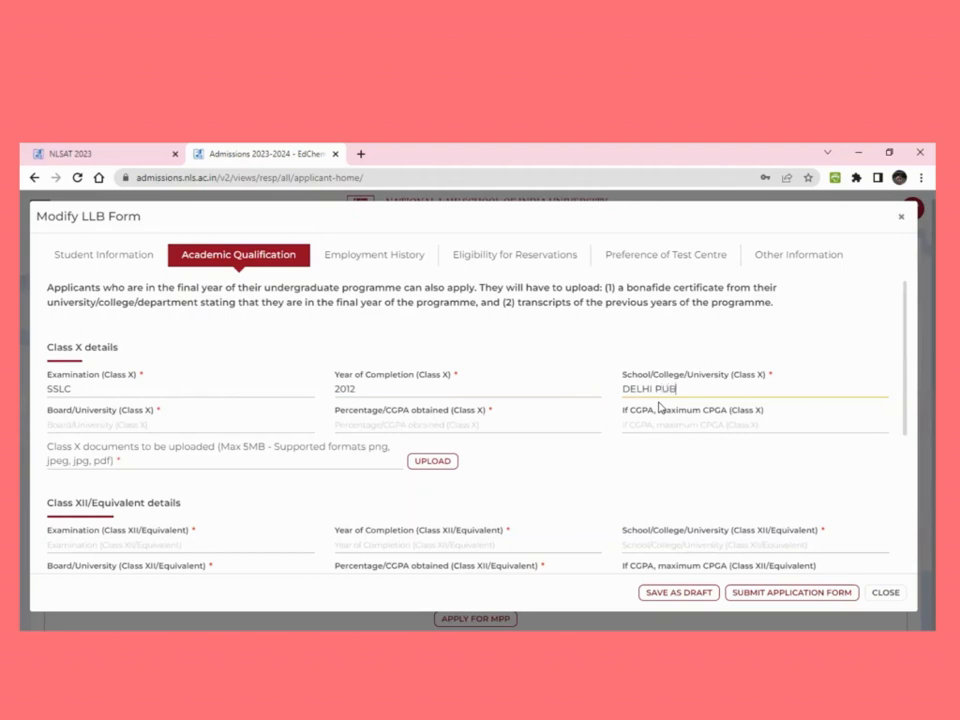
{"action": "type", "text": "LIC SCHOOL"}
{"action": "left_click", "coordinate": [231, 427]}
{"action": "type", "text": "KARNATKA"}
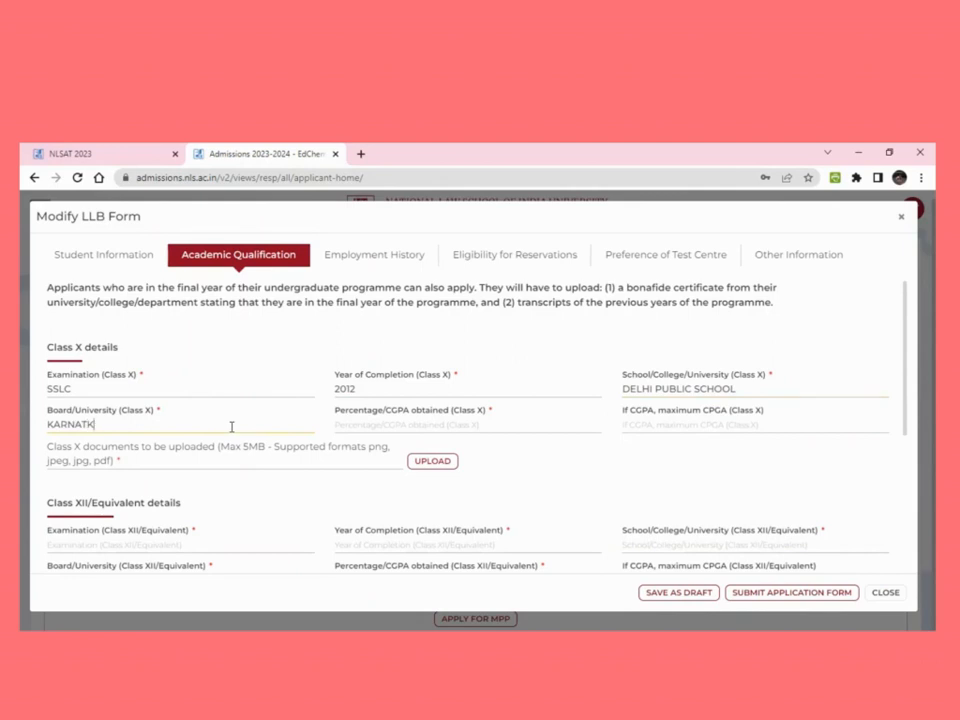
{"action": "key", "text": "BackSpace"}
{"action": "type", "text": "AKA BOARD"}
{"action": "type", "text": "86"}
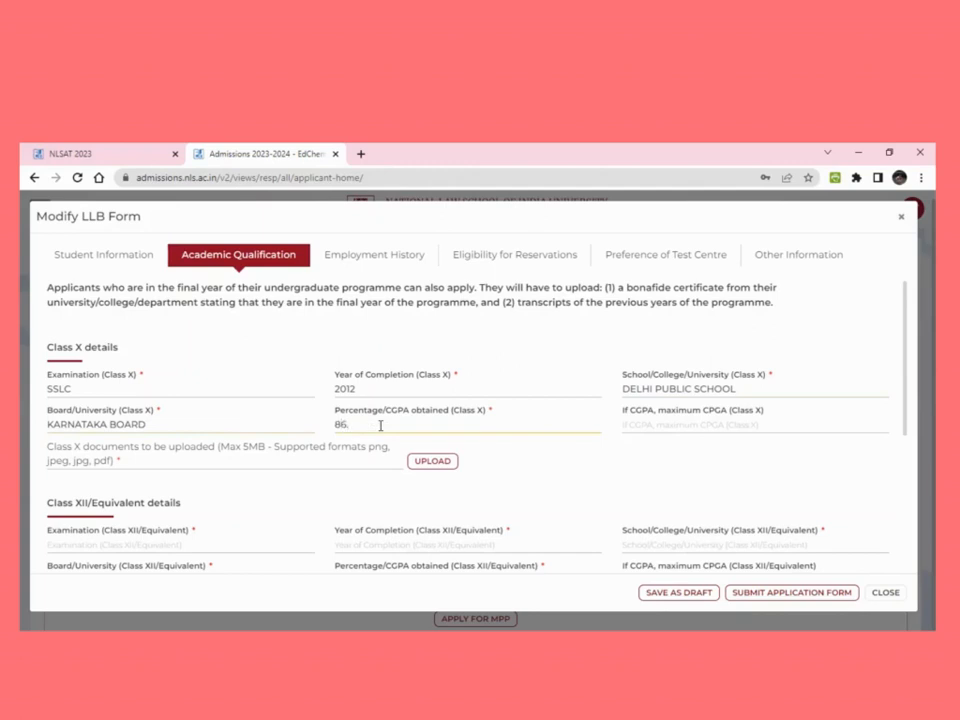
{"action": "type", "text": ".60%"}
{"action": "scroll", "coordinate": [265, 476], "scroll_direction": "down", "scroll_amount": 1}
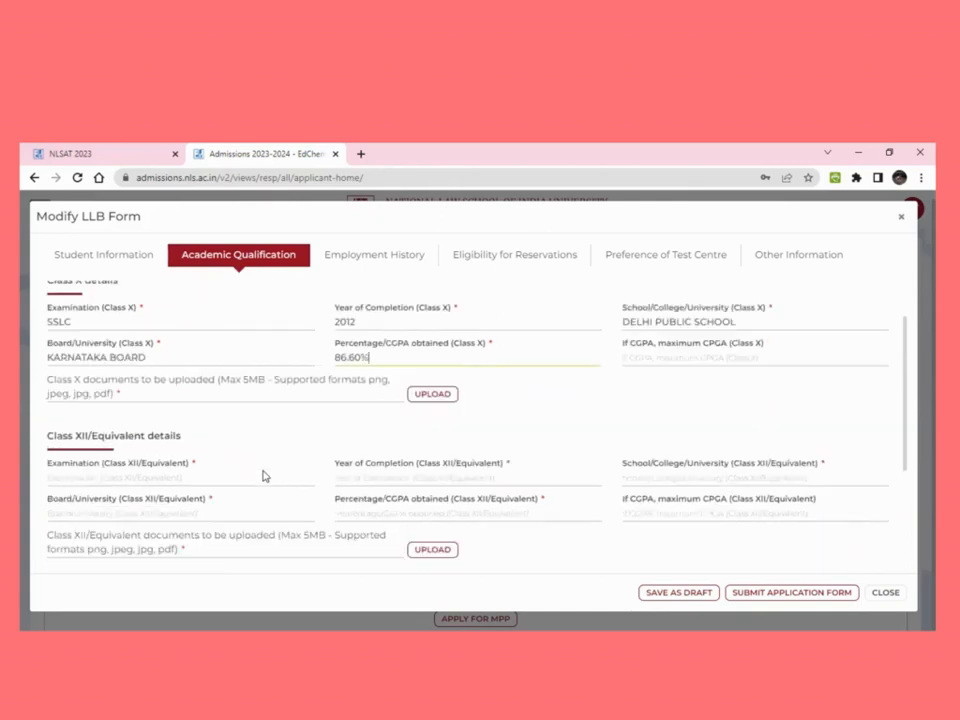
Enter the Class XII examination PUC completed in 2014
{"action": "scroll", "coordinate": [265, 476], "scroll_direction": "down", "scroll_amount": 1}
{"action": "left_click", "coordinate": [215, 412]}
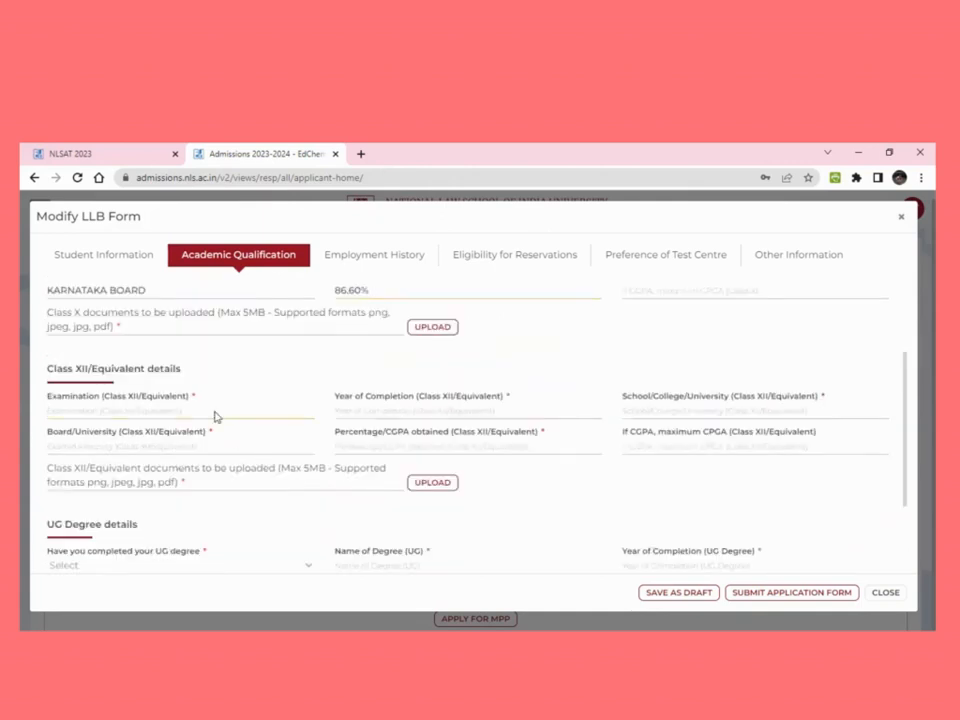
{"action": "left_click", "coordinate": [304, 467]}
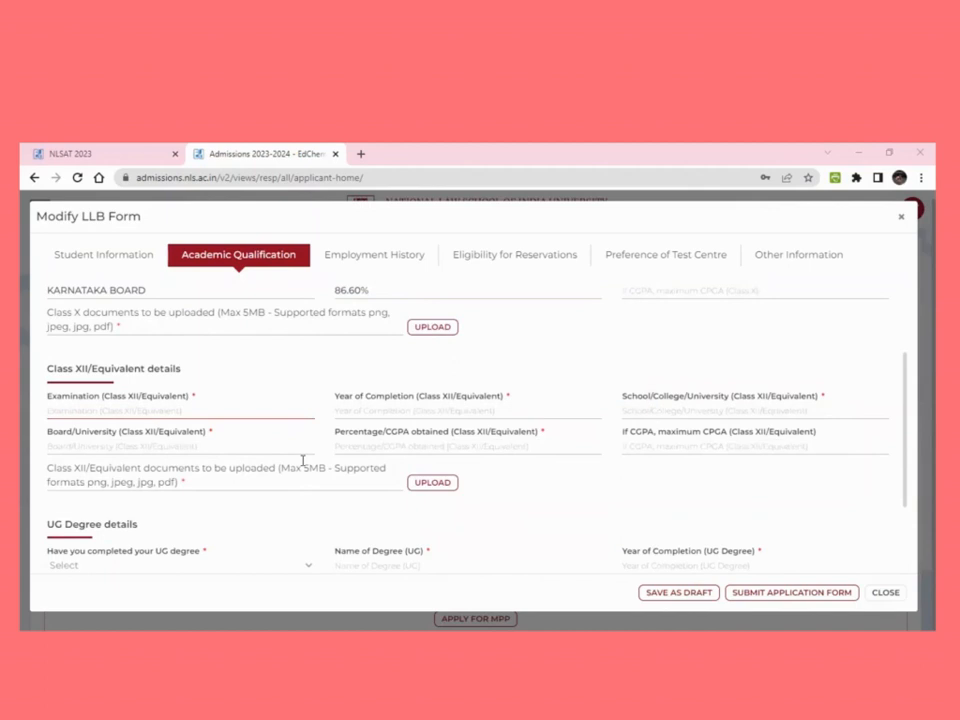
{"action": "left_click", "coordinate": [305, 412]}
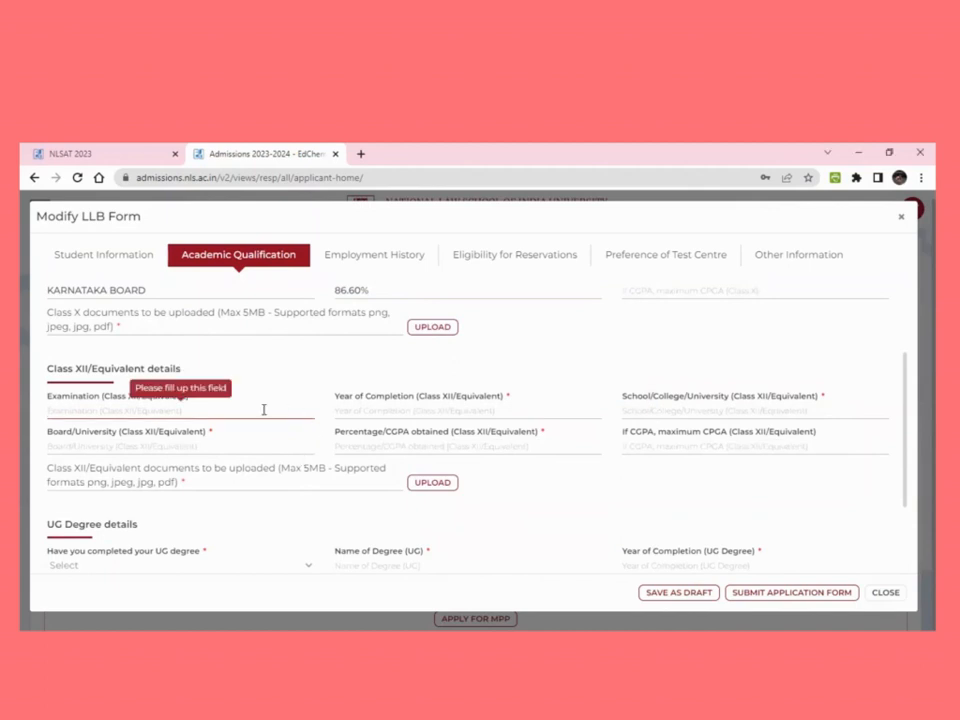
{"action": "type", "text": "PU"}
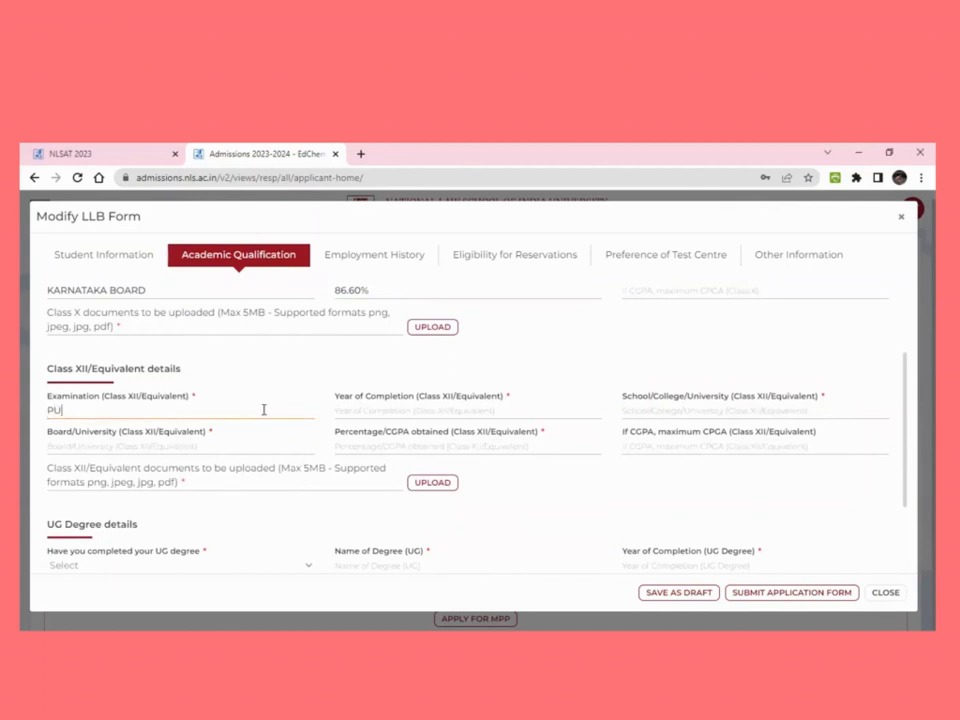
{"action": "type", "text": "C"}
{"action": "left_click", "coordinate": [370, 414]}
{"action": "type", "text": "2014"}
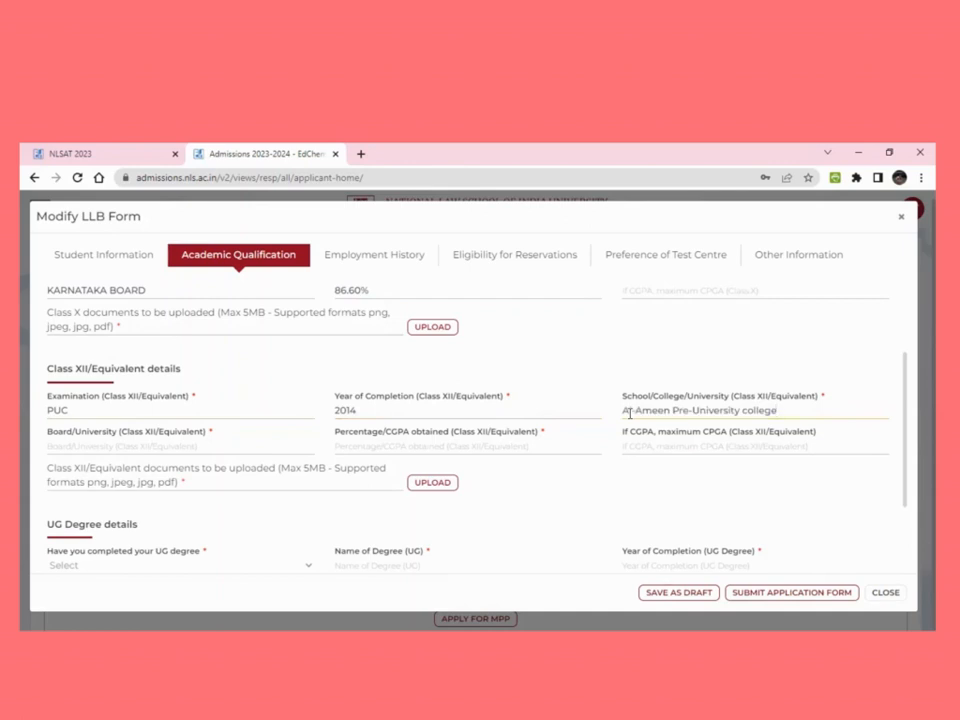
Copy KARNATAKA BOARD from Class X as the Class XII board and type 89.77%
{"action": "left_click", "coordinate": [272, 447]}
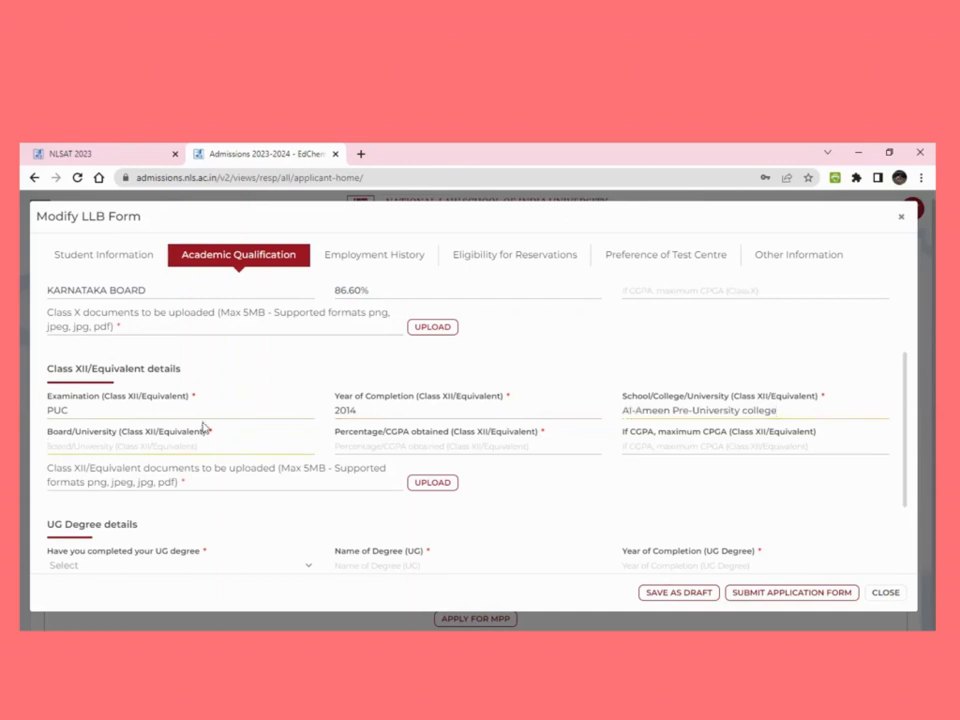
{"action": "left_click_drag", "start_coordinate": [150, 290], "coordinate": [47, 326]}
{"action": "key", "text": "ctrl+c"}
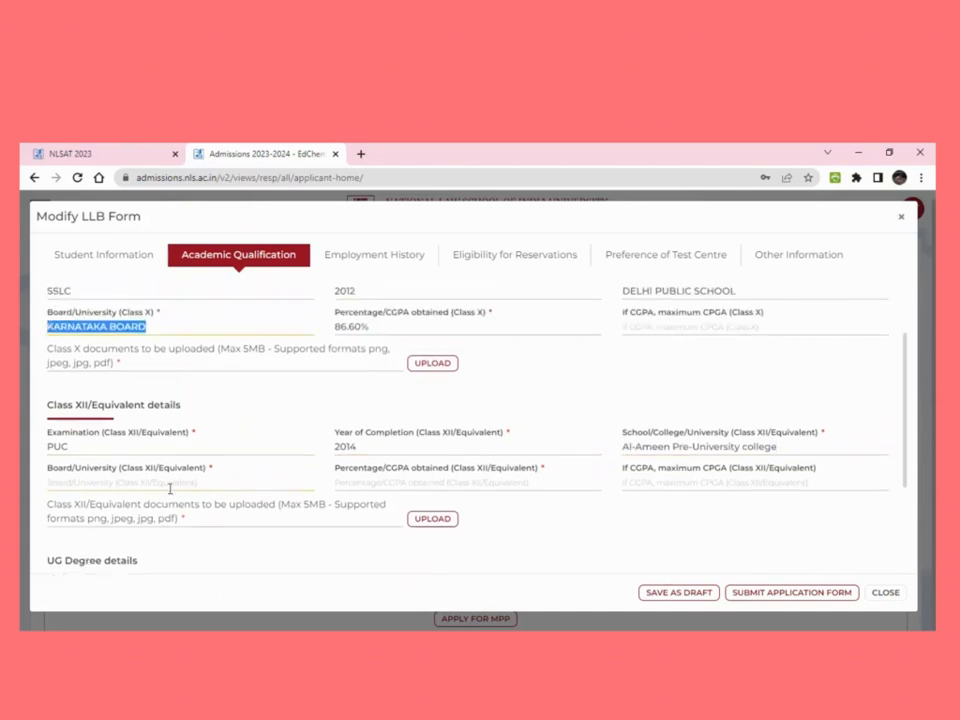
{"action": "left_click", "coordinate": [169, 484]}
{"action": "key", "text": "ctrl+v"}
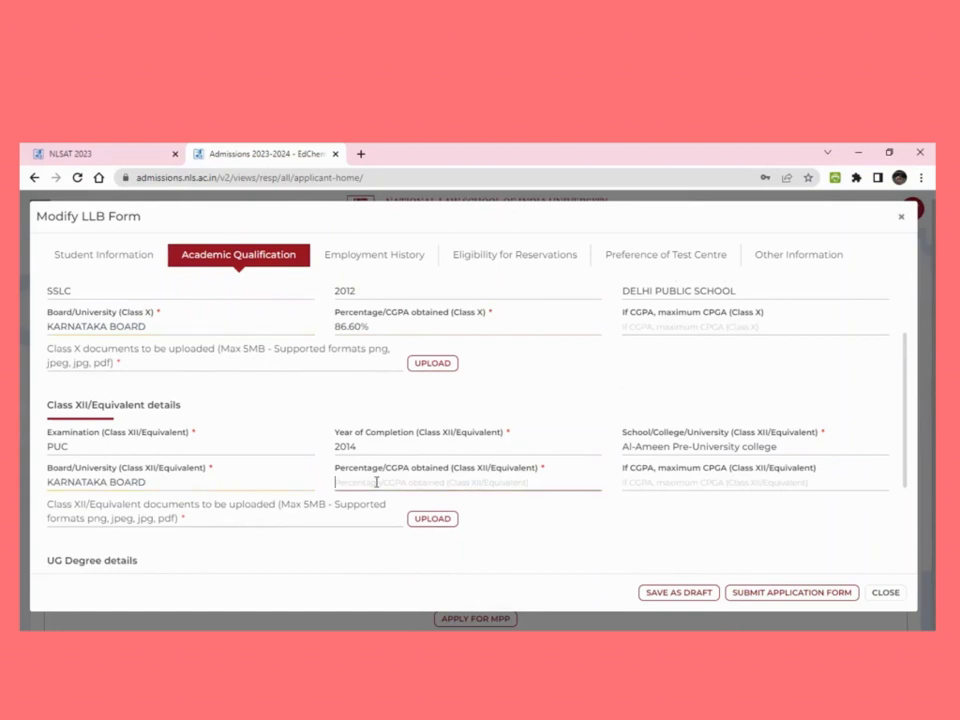
{"action": "type", "text": "89.77%"}
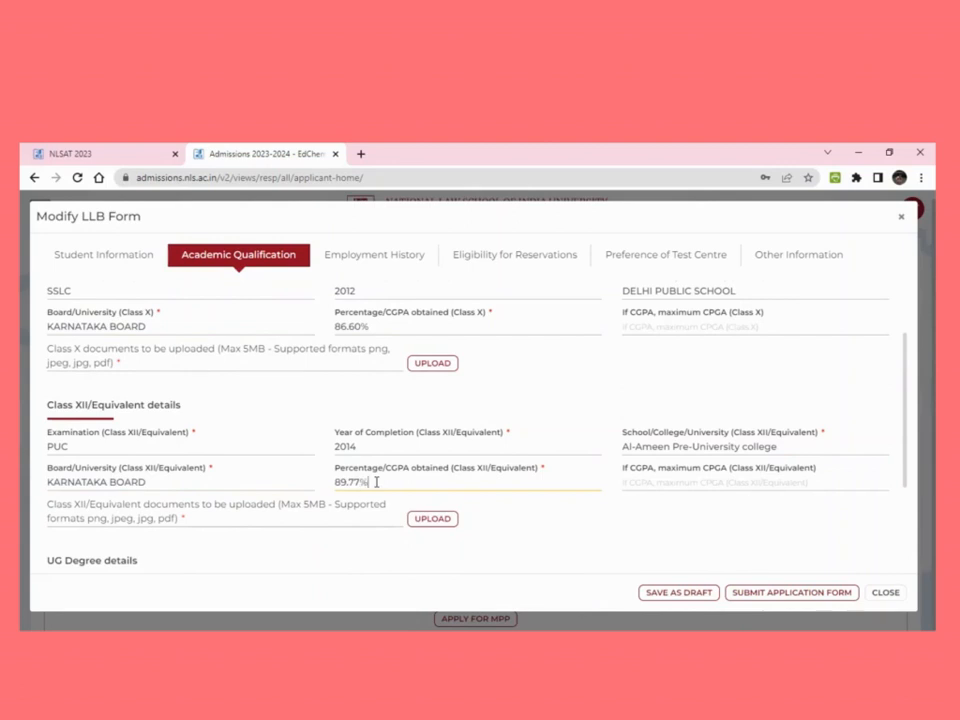
Mark the UG degree completed: B.Sc, finished in 2017
{"action": "scroll", "coordinate": [376, 482], "scroll_direction": "down", "scroll_amount": 2}
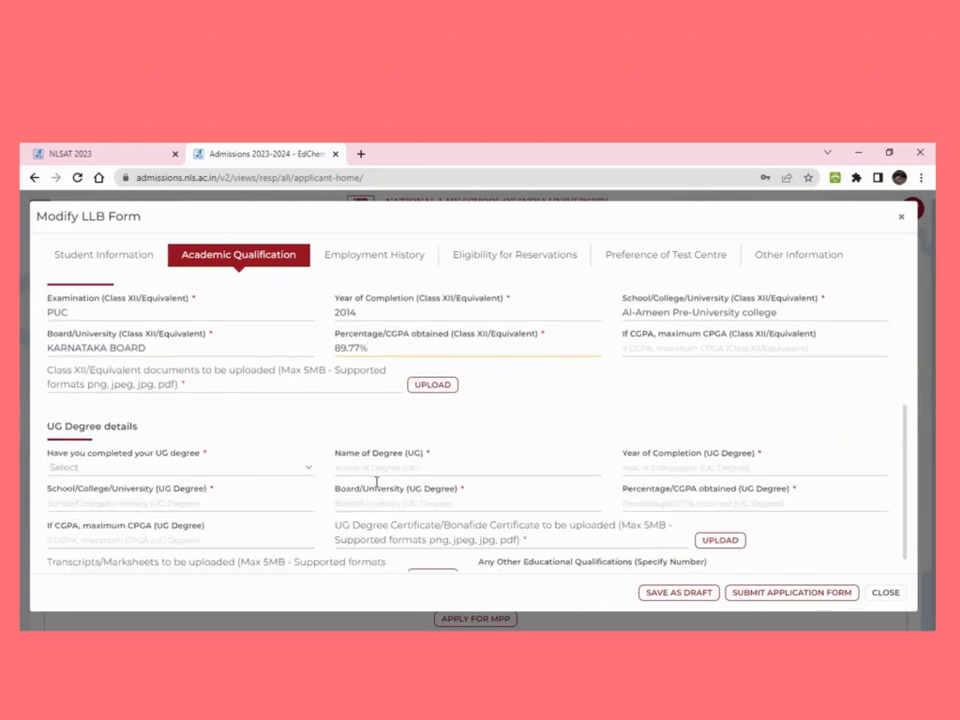
{"action": "left_click", "coordinate": [228, 468]}
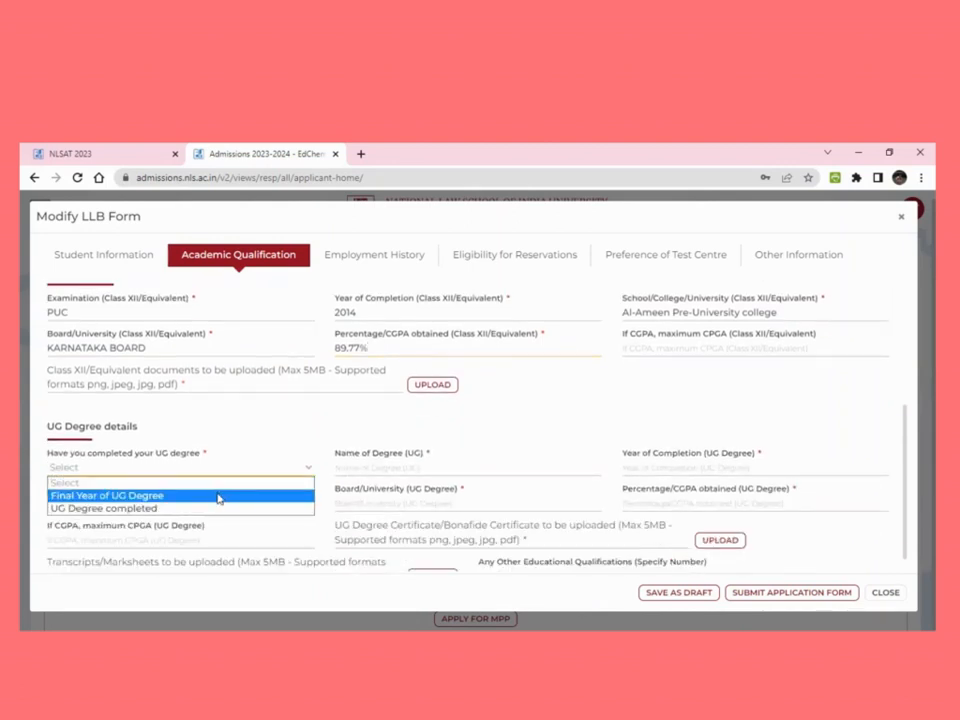
{"action": "left_click", "coordinate": [216, 509]}
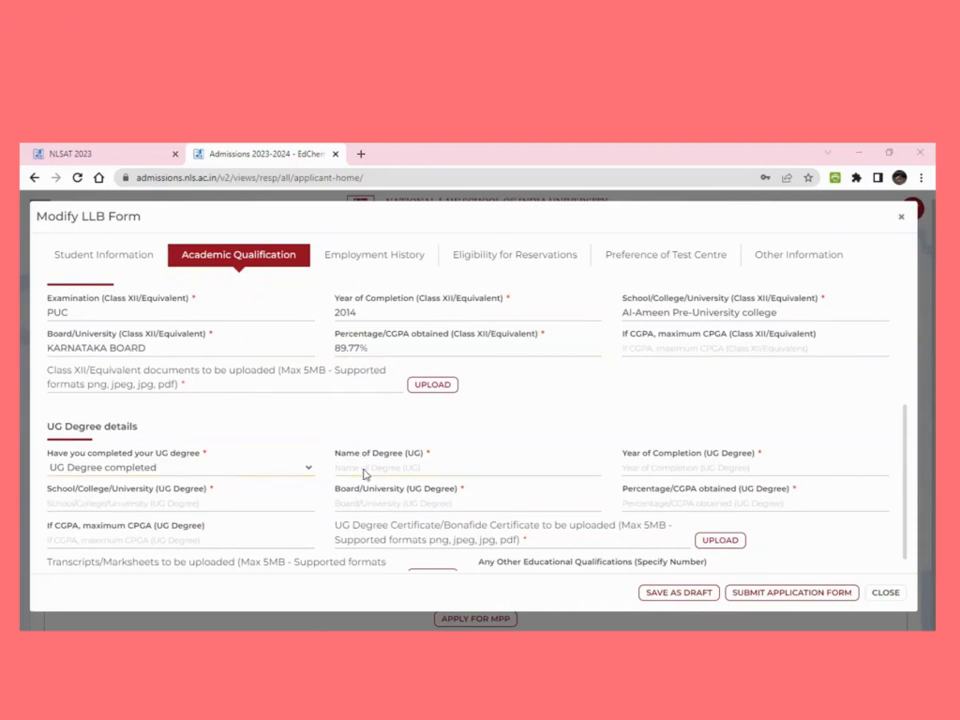
{"action": "left_click", "coordinate": [380, 474]}
{"action": "type", "text": "B.Sc"}
{"action": "left_click", "coordinate": [642, 470]}
{"action": "type", "text": "2017"}
Enter UG college ST. JOSEPHS COLLEGE, paste KARNATAKA BOARD, and enter 82.50%
{"action": "left_click", "coordinate": [309, 499]}
{"action": "type", "text": "S"}
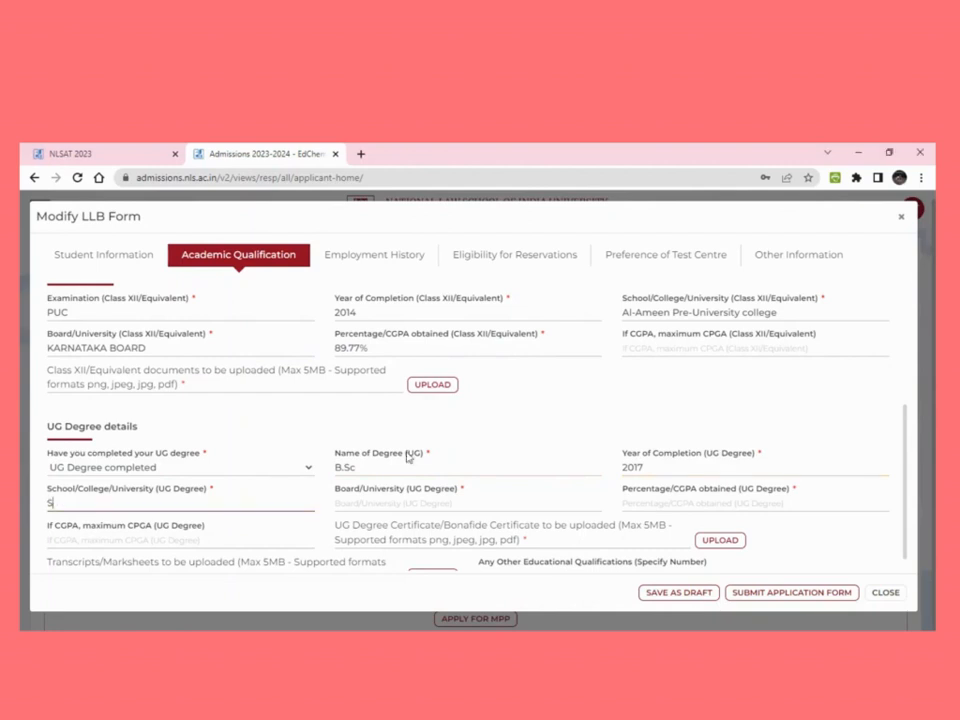
{"action": "type", "text": "T. JOSE"}
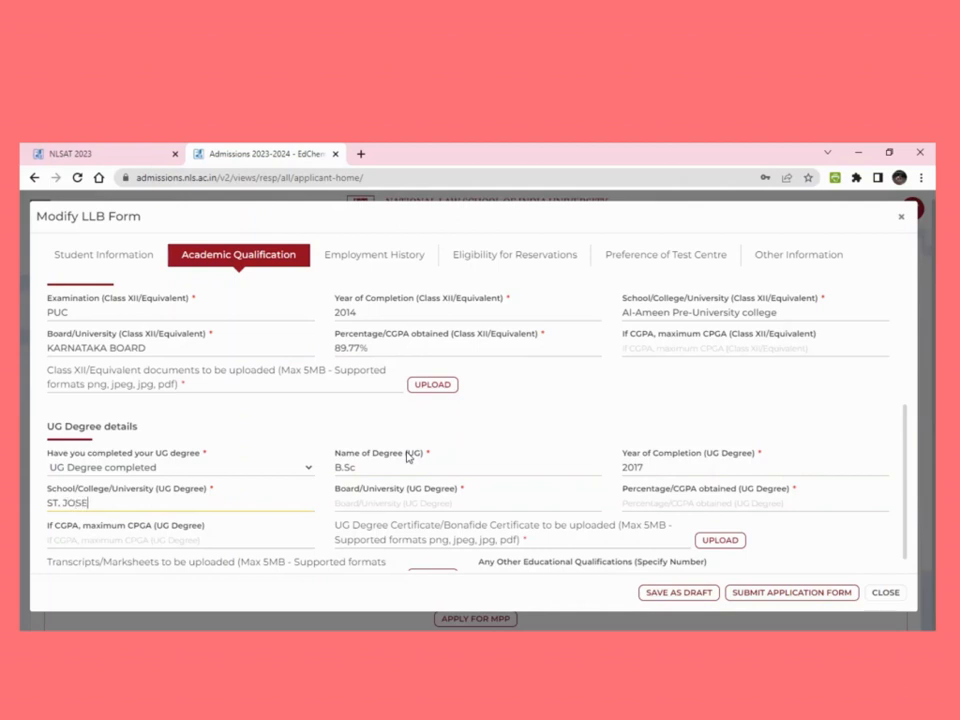
{"action": "type", "text": "PHS COLLEGE"}
{"action": "left_click_drag", "start_coordinate": [148, 348], "coordinate": [47, 350]}
{"action": "key", "text": "ctrl+c"}
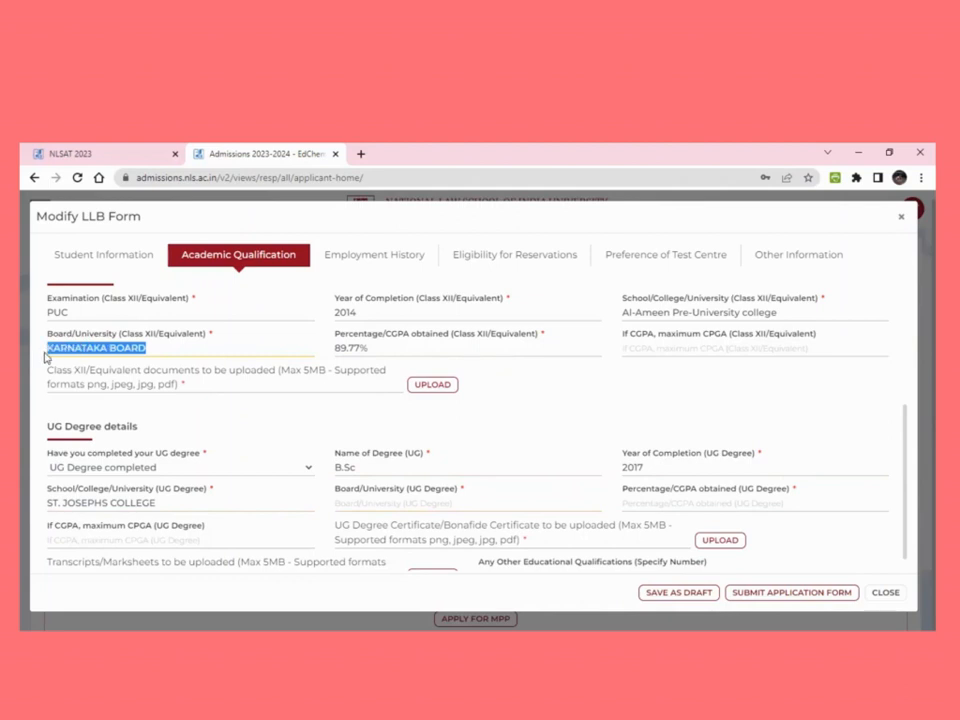
{"action": "left_click", "coordinate": [338, 503]}
{"action": "key", "text": "ctrl+v"}
{"action": "left_click", "coordinate": [641, 505]}
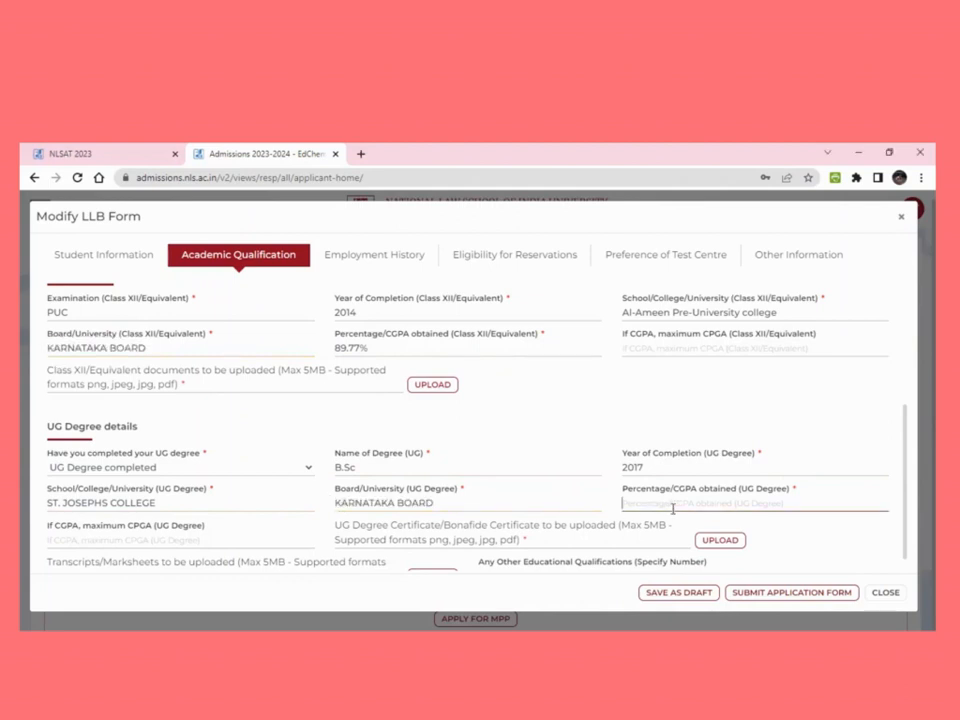
{"action": "type", "text": "82."}
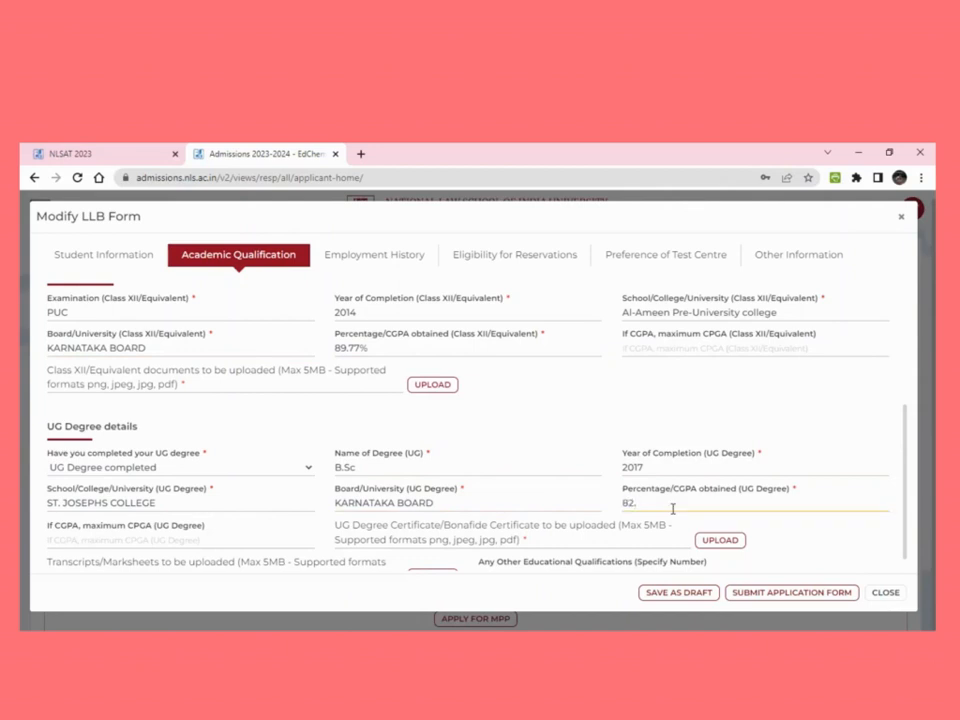
{"action": "type", "text": "50%"}
Review the UG upload requirements and declare 1 other educational qualification
{"action": "scroll", "coordinate": [673, 509], "scroll_direction": "down", "scroll_amount": 1}
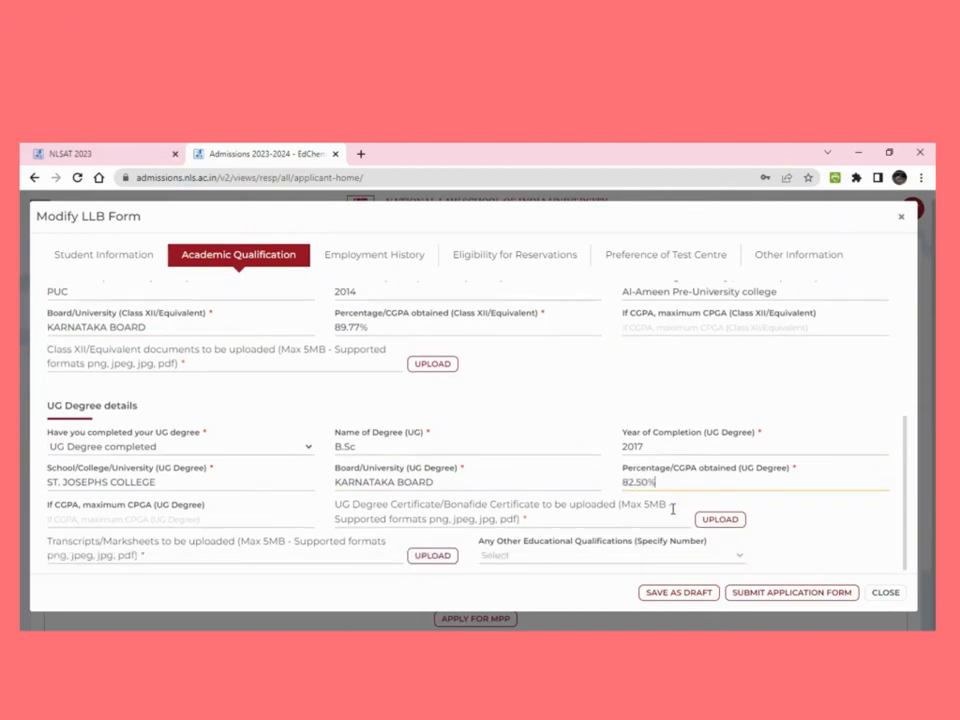
{"action": "left_click_drag", "start_coordinate": [336, 505], "coordinate": [533, 527]}
{"action": "left_click", "coordinate": [533, 527]}
{"action": "left_click_drag", "start_coordinate": [47, 541], "coordinate": [140, 556]}
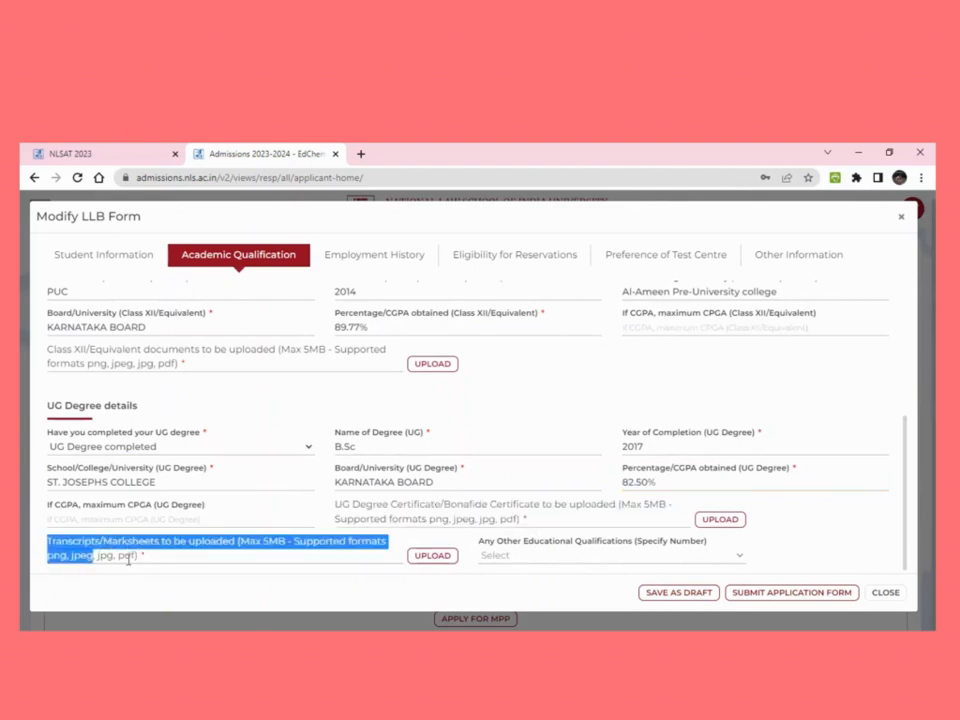
{"action": "left_click", "coordinate": [855, 514]}
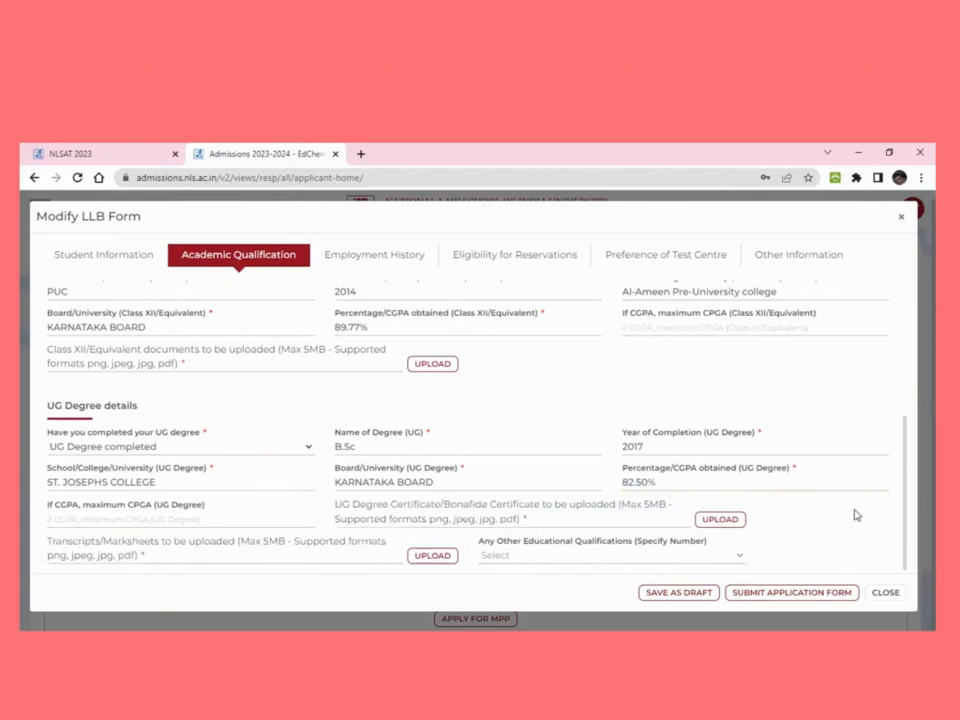
{"action": "left_click", "coordinate": [739, 553]}
{"action": "left_click", "coordinate": [574, 505]}
Enter M.Sc completed in 2019 as Degree 2
{"action": "scroll", "coordinate": [470, 472], "scroll_direction": "down", "scroll_amount": 2}
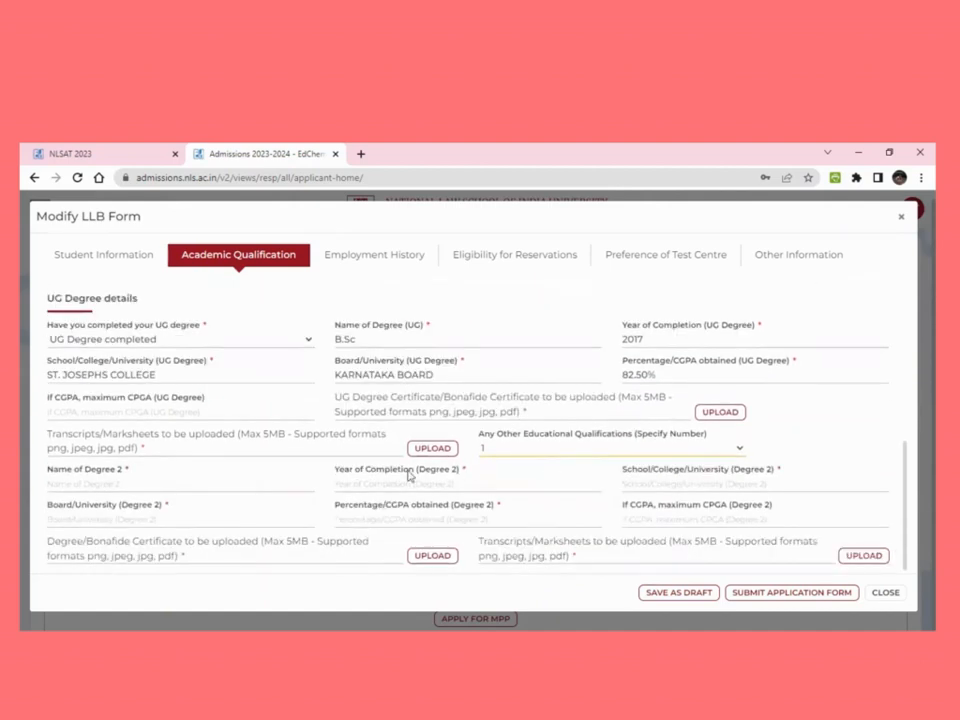
{"action": "left_click", "coordinate": [123, 481]}
{"action": "type", "text": "M.Sc"}
{"action": "left_click", "coordinate": [363, 486]}
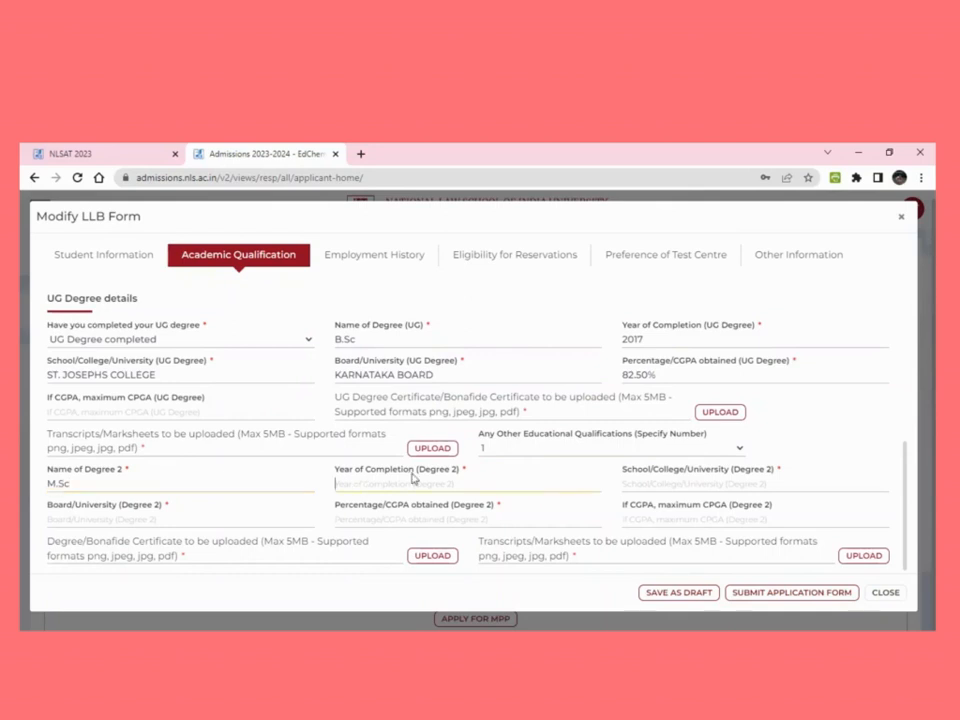
{"action": "type", "text": "2019"}
Copy ST. JOSEPHS COLLEGE and KARNATAKA BOARD into Degree 2 and enter 78.50%
{"action": "left_click", "coordinate": [659, 486]}
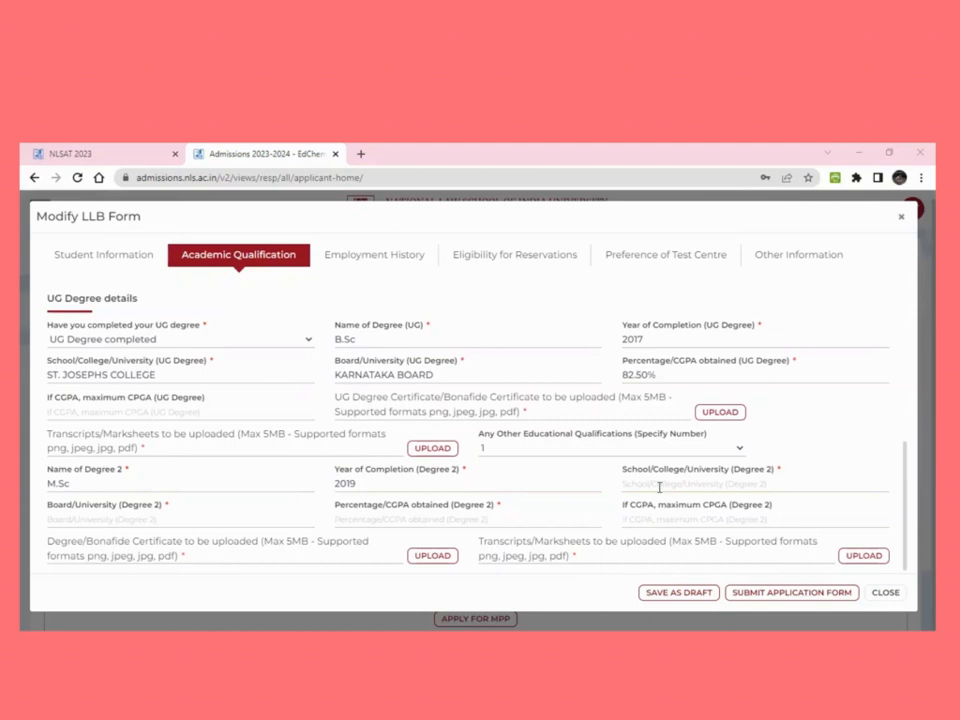
{"action": "left_click", "coordinate": [659, 487]}
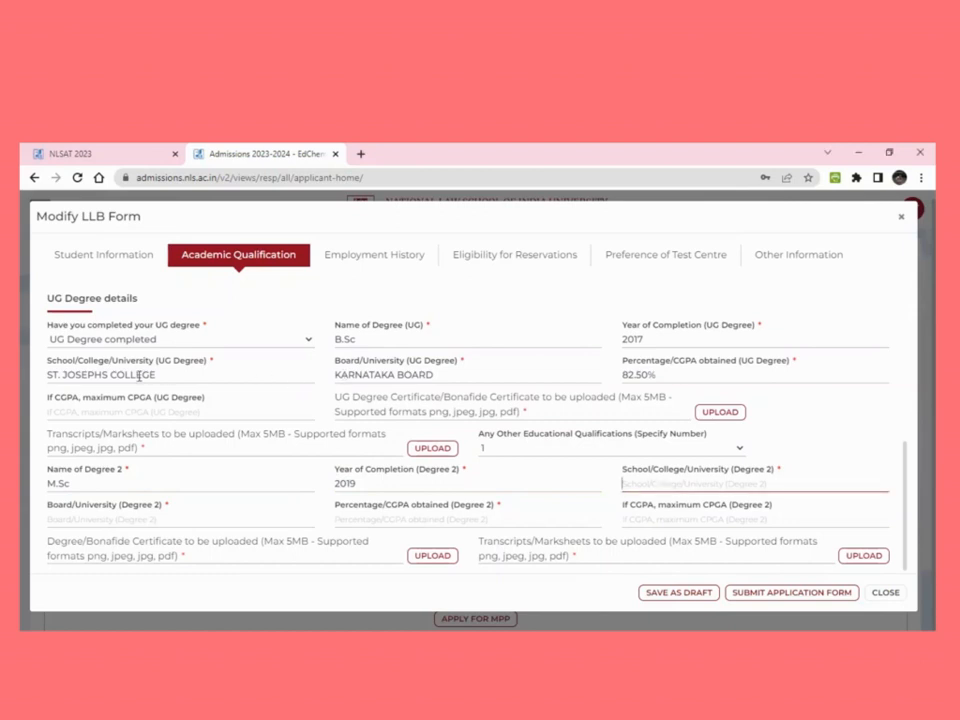
{"action": "left_click_drag", "start_coordinate": [158, 374], "coordinate": [44, 374]}
{"action": "key", "text": "ctrl+c"}
{"action": "left_click", "coordinate": [633, 488]}
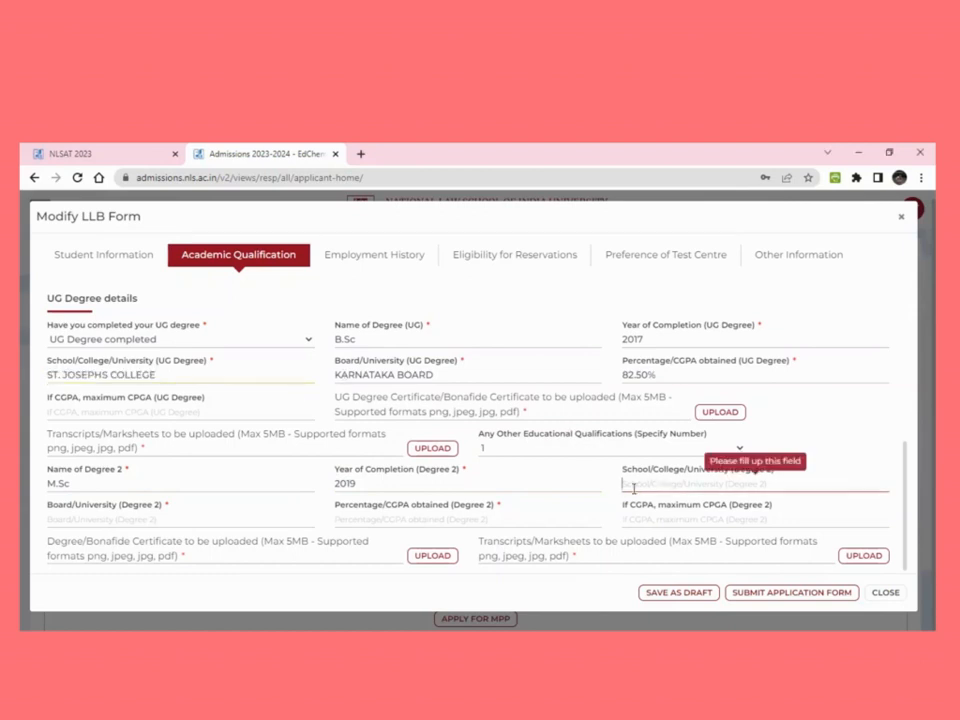
{"action": "key", "text": "ctrl+v"}
{"action": "left_click", "coordinate": [218, 521]}
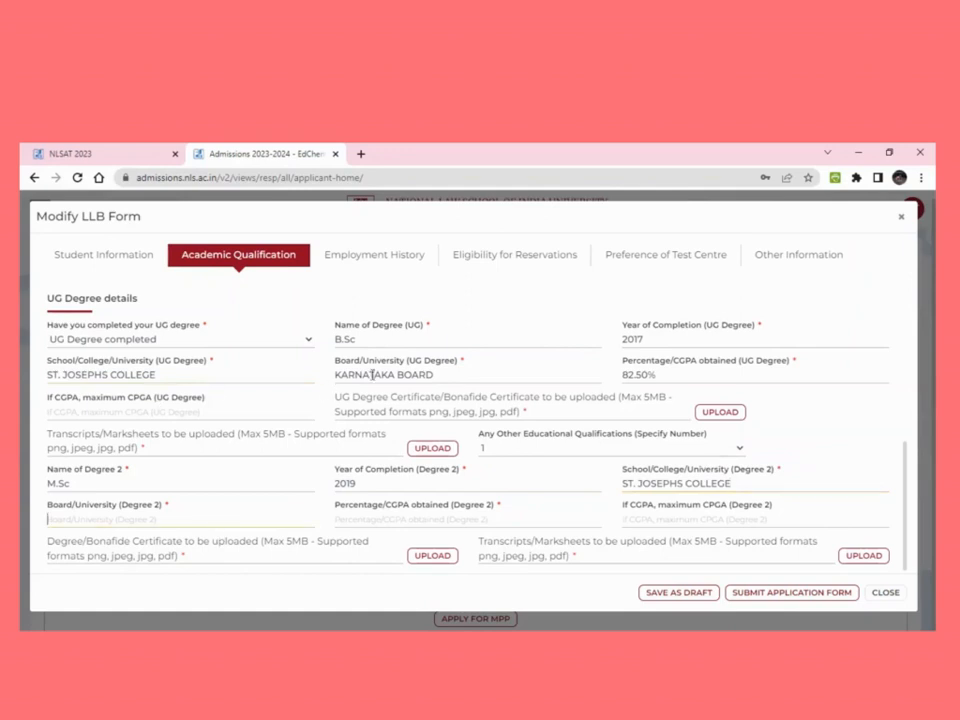
{"action": "left_click_drag", "start_coordinate": [352, 377], "coordinate": [304, 401]}
{"action": "key", "text": "ctrl+c"}
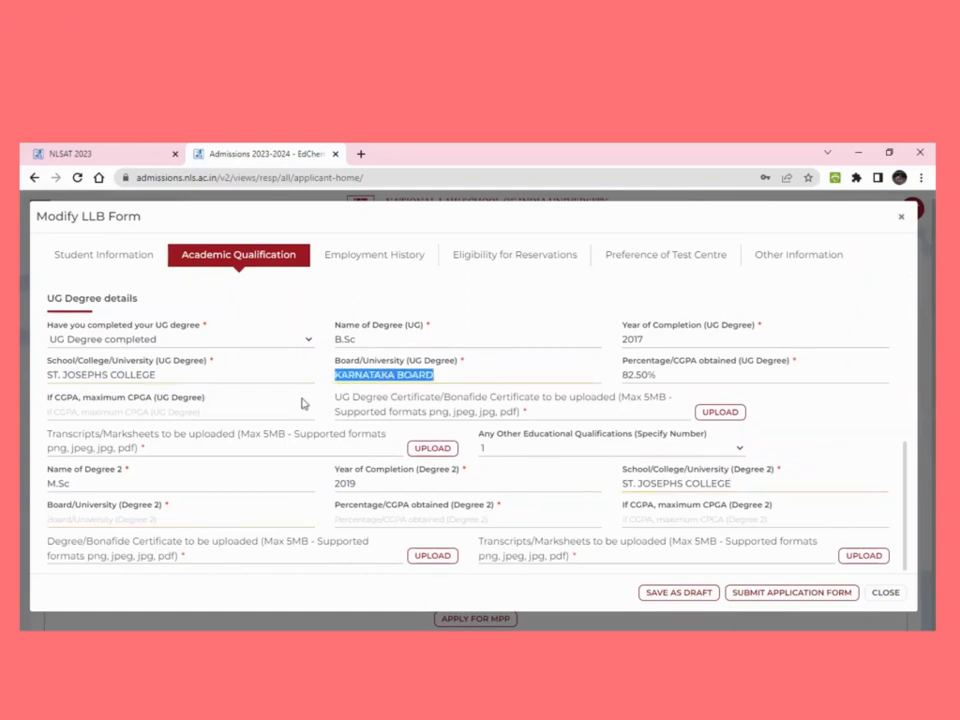
{"action": "left_click", "coordinate": [221, 520]}
{"action": "key", "text": "ctrl+v"}
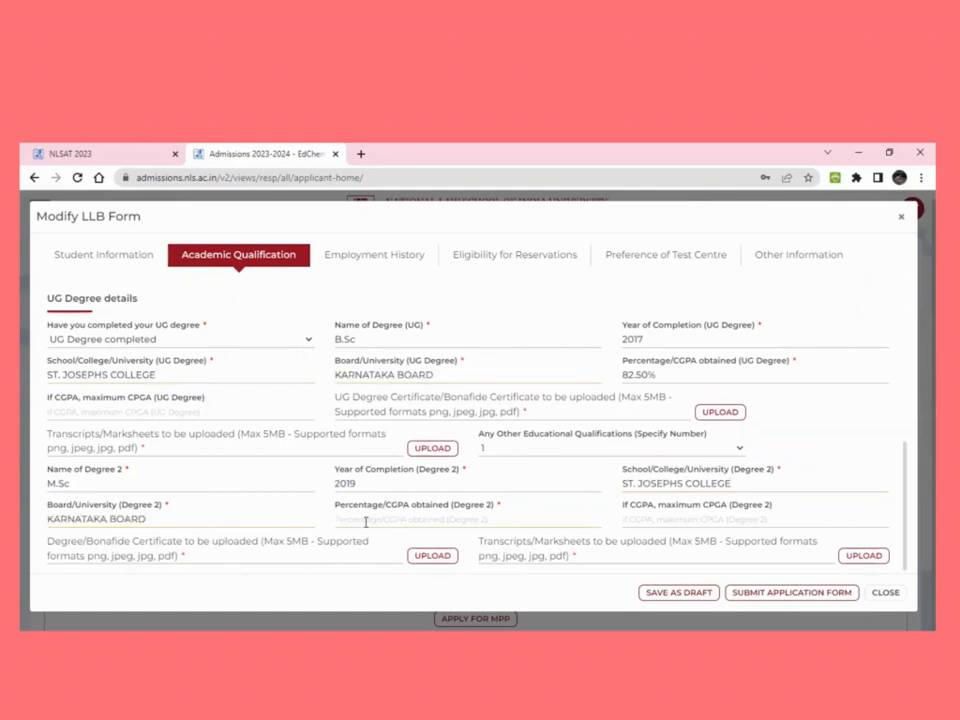
{"action": "type", "text": "78.50%"}
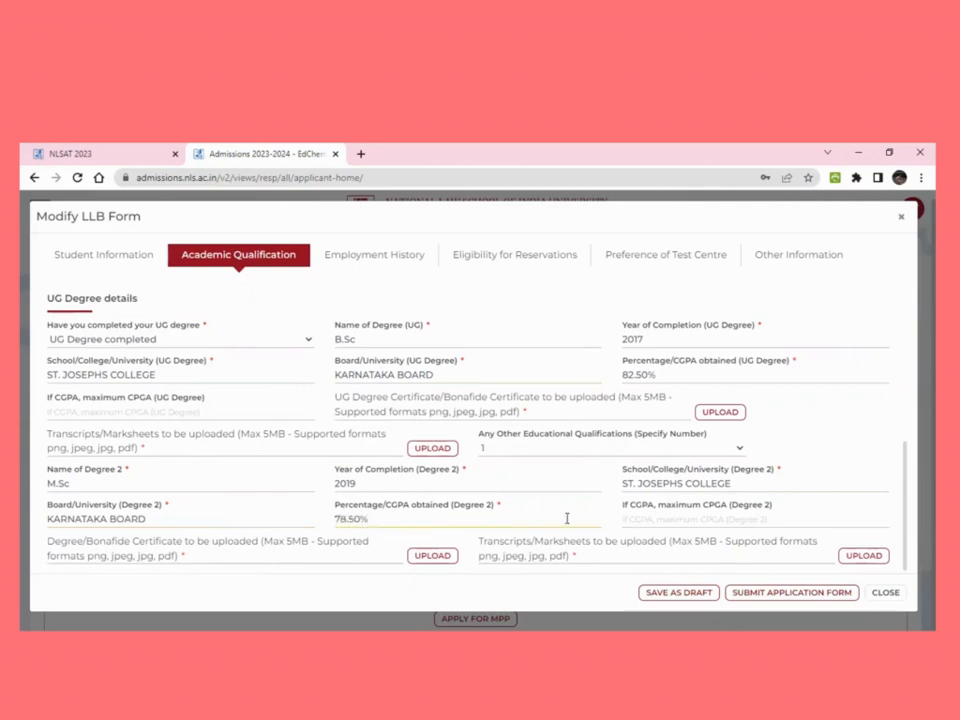
Highlight the degree certificate and transcripts upload requirements
{"action": "left_click_drag", "start_coordinate": [197, 560], "coordinate": [60, 541]}
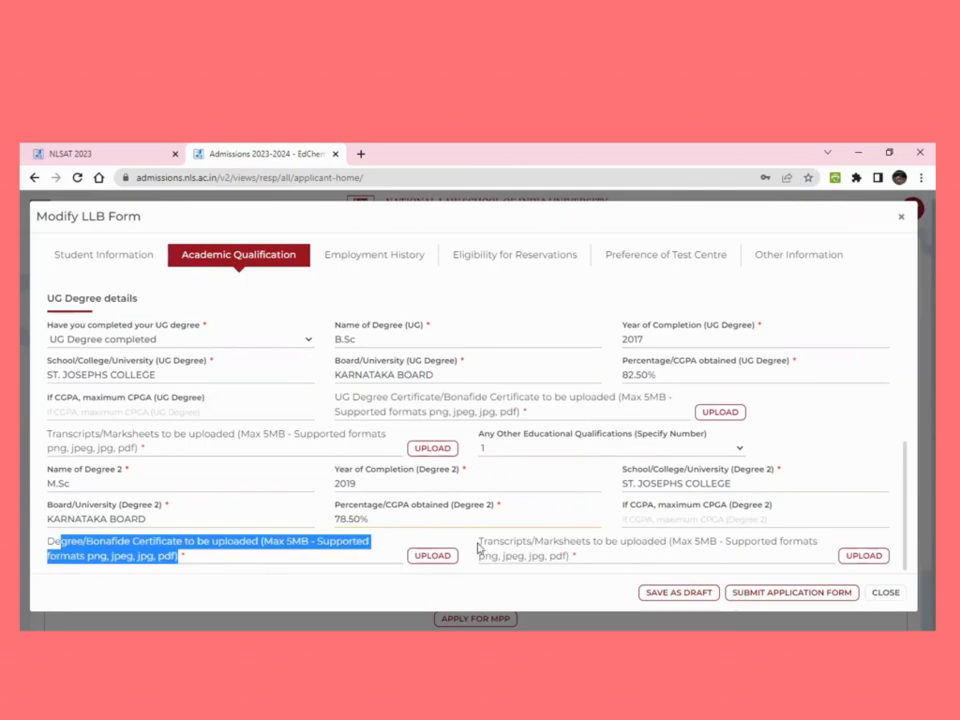
{"action": "left_click_drag", "start_coordinate": [478, 548], "coordinate": [602, 559]}
{"action": "left_click", "coordinate": [602, 559]}
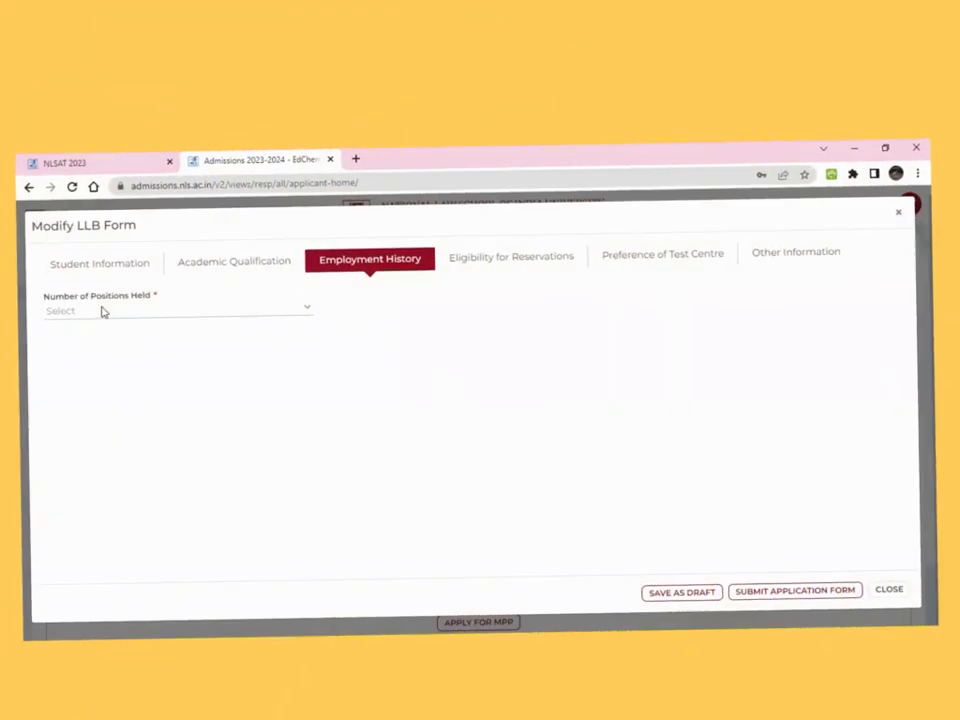
Set positions held to 1 with employer Narayana Educational institutions Bangalore, spelling corrected
{"action": "left_click_drag", "start_coordinate": [52, 289], "coordinate": [161, 315]}
{"action": "left_click", "coordinate": [160, 308]}
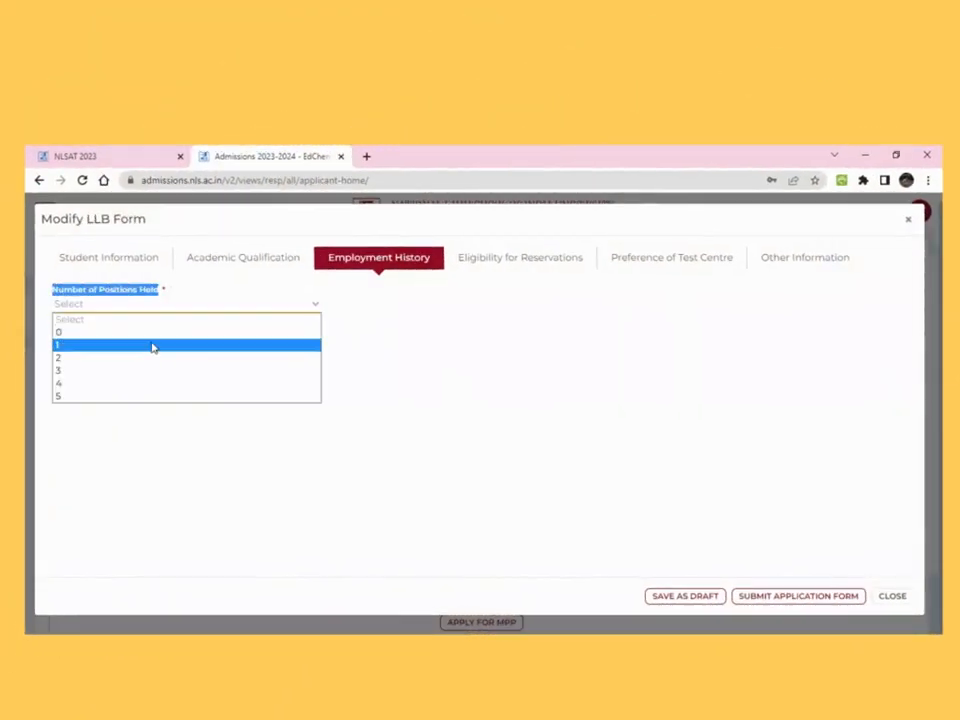
{"action": "left_click", "coordinate": [153, 347]}
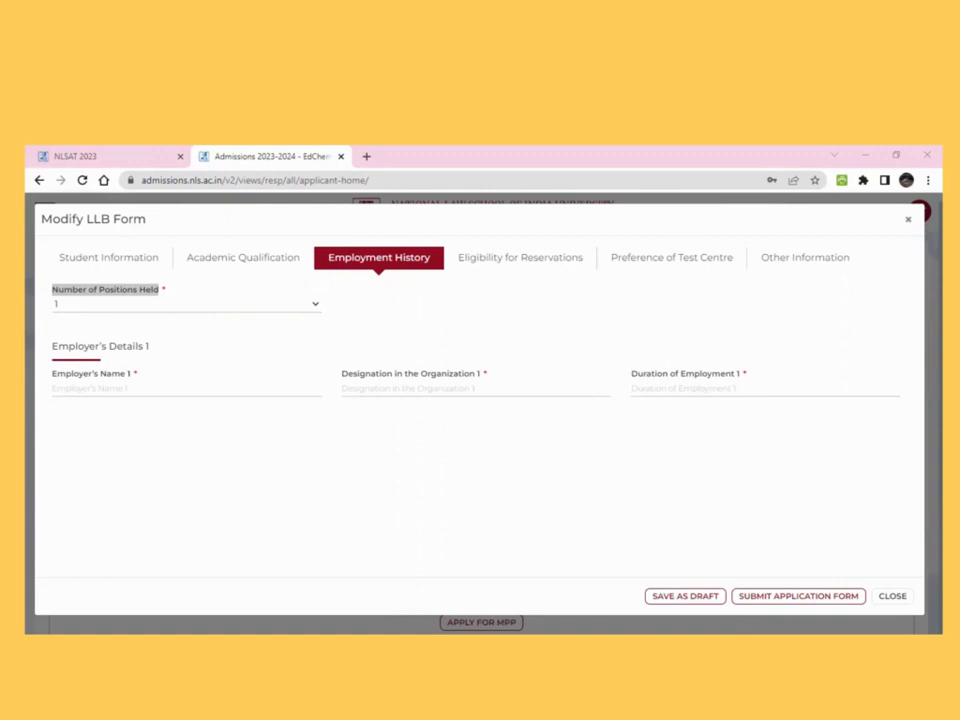
{"action": "left_click", "coordinate": [94, 390]}
{"action": "key", "text": "ctrl+v"}
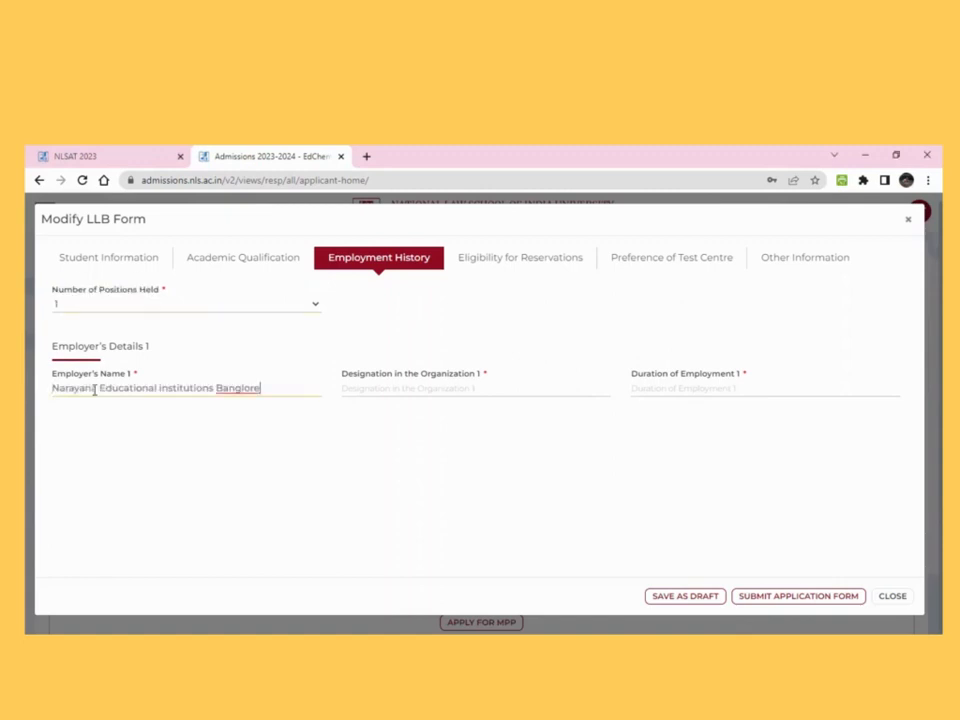
{"action": "left_click_drag", "start_coordinate": [217, 390], "coordinate": [288, 390]}
{"action": "key", "text": "BackSpace"}
{"action": "type", "text": "Bangalore"}
Enter designation Senior Maths Faculty and duration 1 year, then save as draft
{"action": "left_click", "coordinate": [401, 399]}
{"action": "type", "text": "Senior Maths Faculty"}
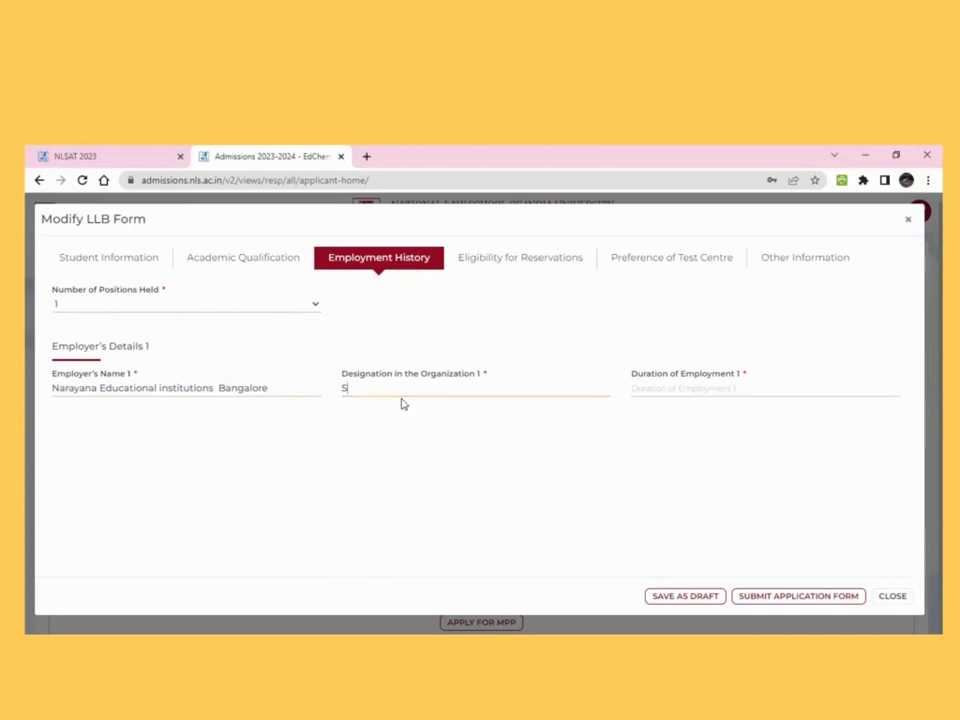
{"action": "left_click", "coordinate": [664, 389]}
{"action": "type", "text": "1 year"}
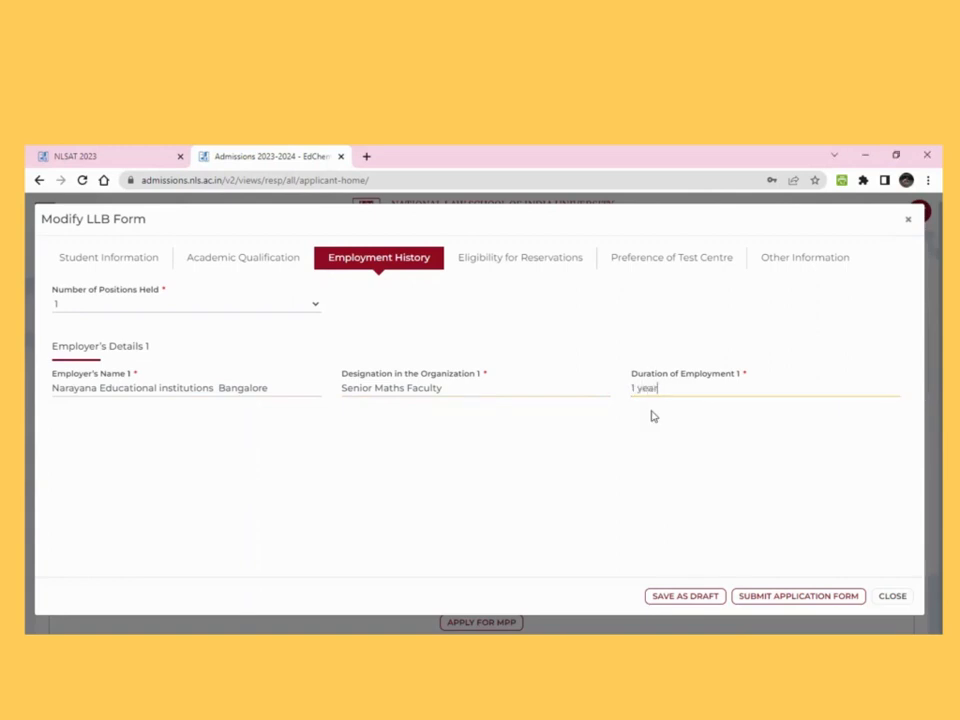
{"action": "left_click", "coordinate": [682, 597]}
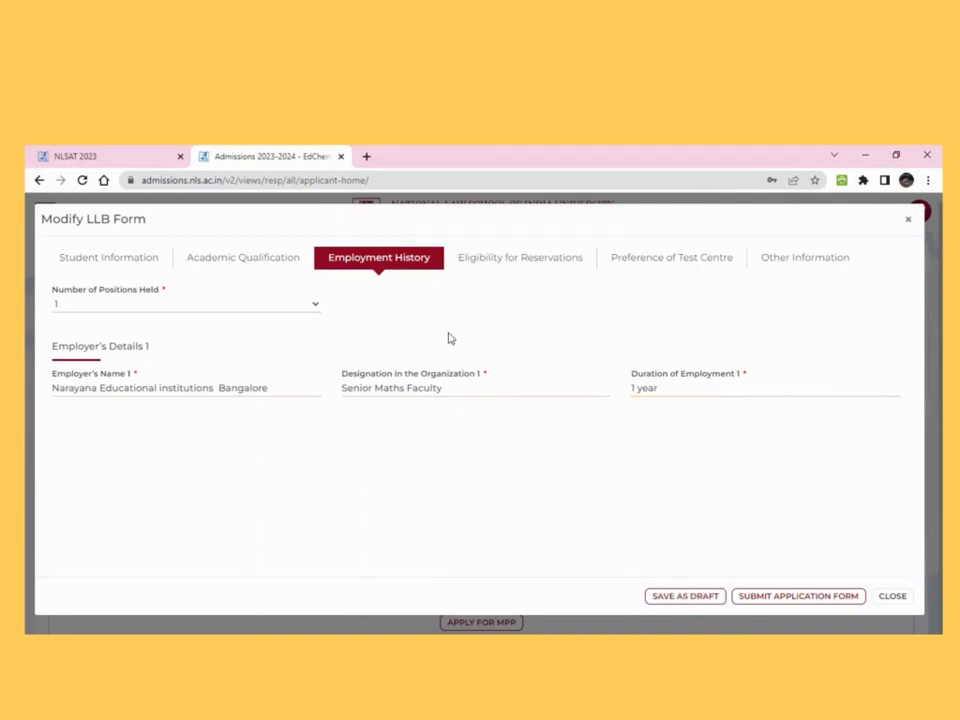
{"action": "left_click", "coordinate": [486, 260]}
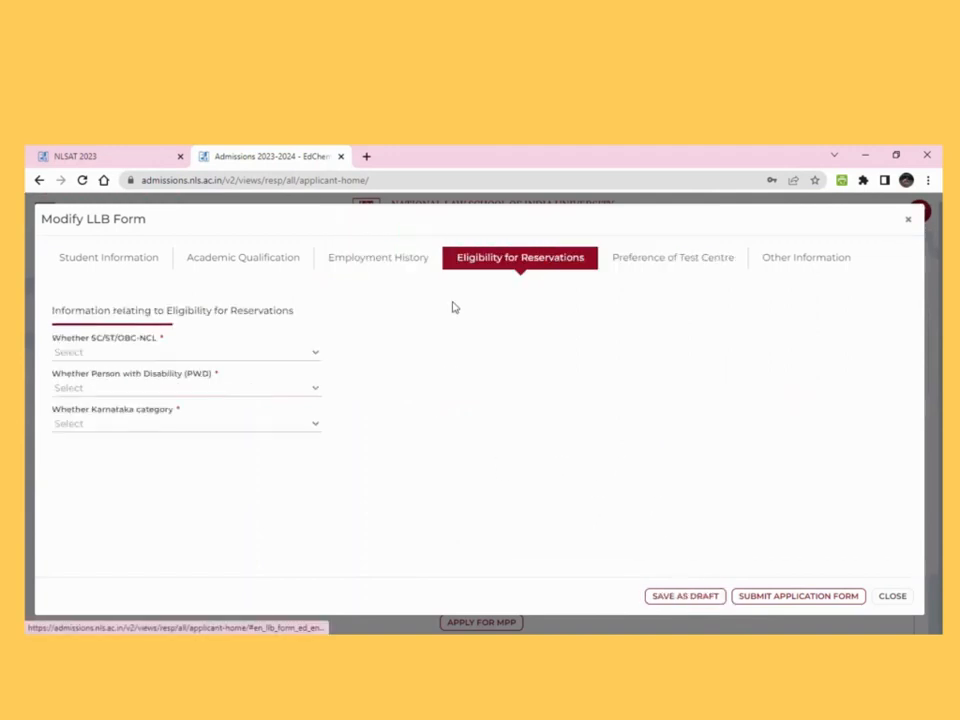
Set reservation category OBC-NCL, disability No, and Karnataka category Yes
{"action": "left_click", "coordinate": [300, 358]}
{"action": "left_click", "coordinate": [295, 399]}
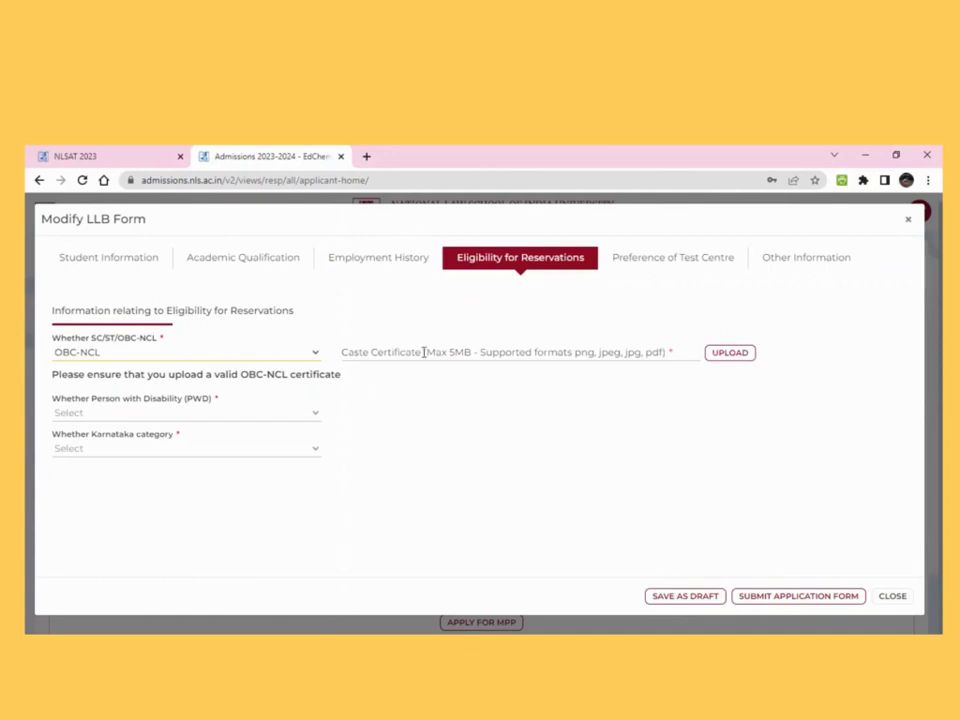
{"action": "left_click_drag", "start_coordinate": [340, 351], "coordinate": [677, 358]}
{"action": "left_click", "coordinate": [403, 422]}
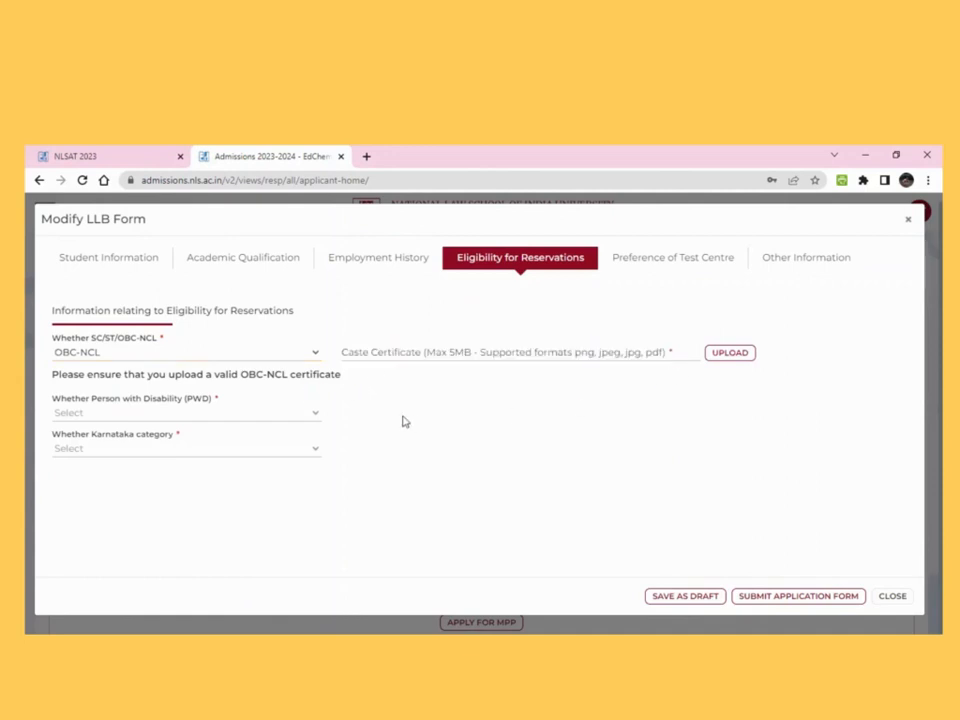
{"action": "left_click", "coordinate": [318, 415]}
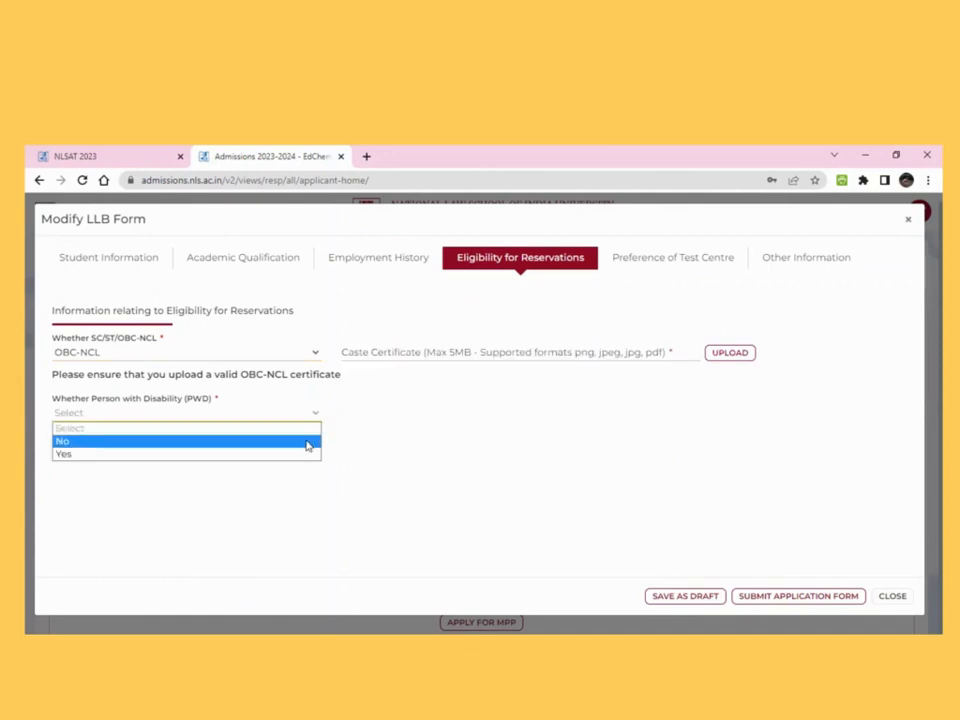
{"action": "left_click", "coordinate": [306, 442]}
{"action": "left_click", "coordinate": [313, 450]}
{"action": "left_click", "coordinate": [302, 490]}
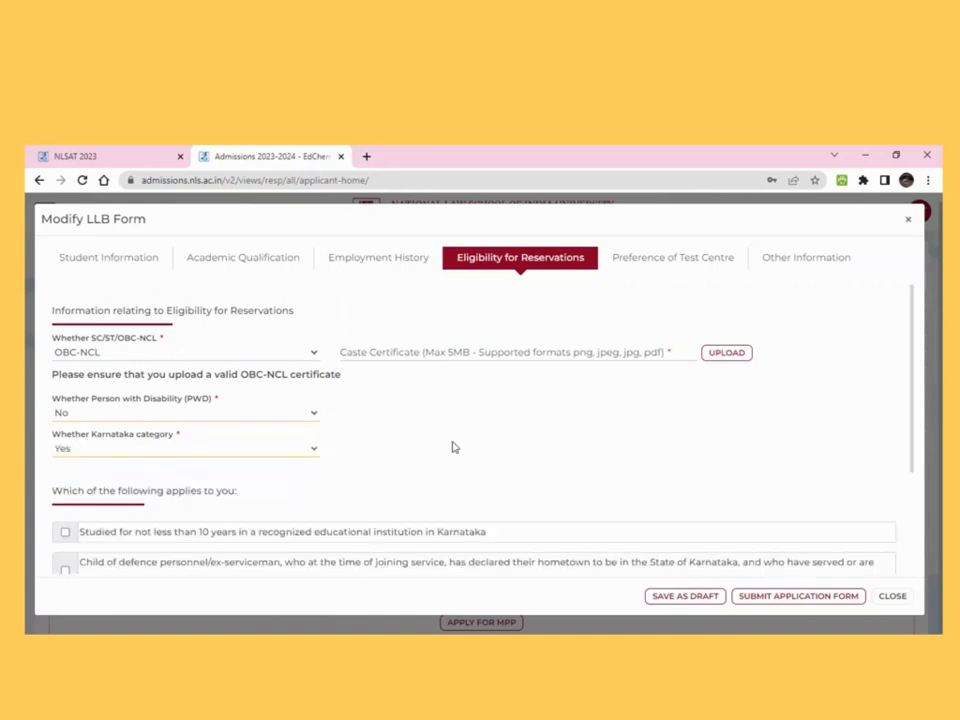
Tick ten years' study in Karnataka and save the reservation details as a draft
{"action": "scroll", "coordinate": [452, 446], "scroll_direction": "down", "scroll_amount": 1}
{"action": "scroll", "coordinate": [452, 446], "scroll_direction": "down", "scroll_amount": 1}
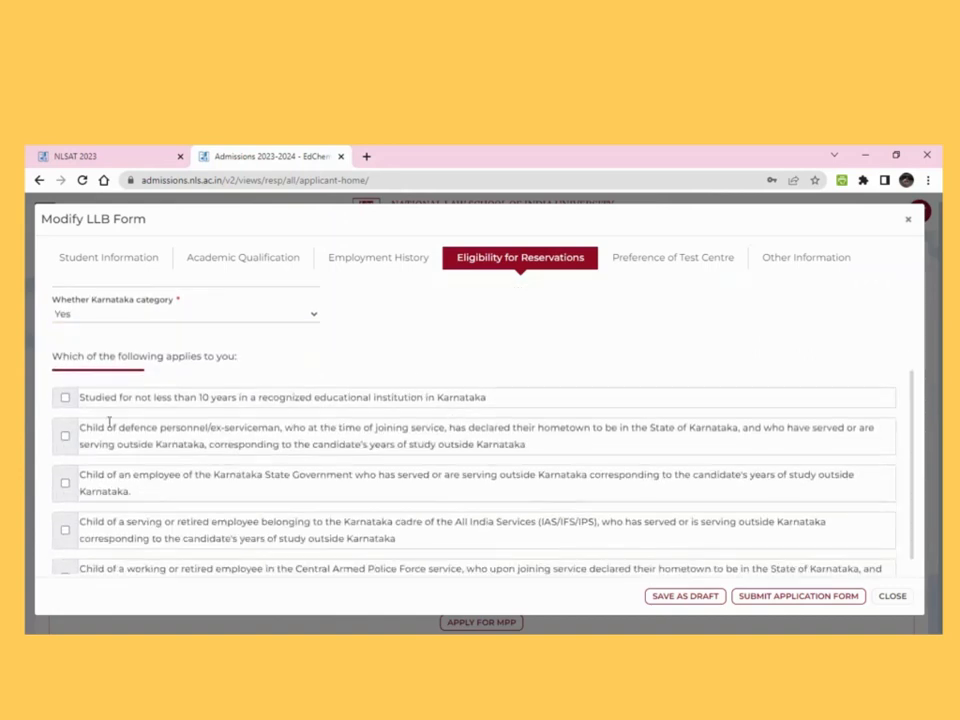
{"action": "left_click", "coordinate": [66, 398]}
{"action": "left_click_drag", "start_coordinate": [47, 420], "coordinate": [155, 432]}
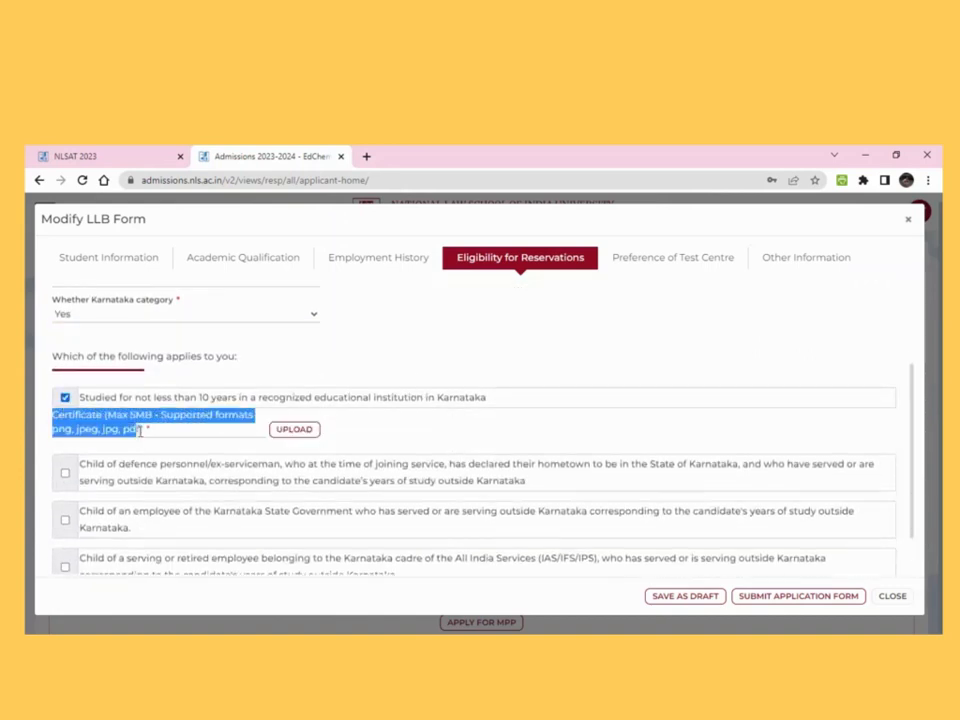
{"action": "left_click", "coordinate": [190, 438]}
{"action": "scroll", "coordinate": [190, 438], "scroll_direction": "down", "scroll_amount": 1}
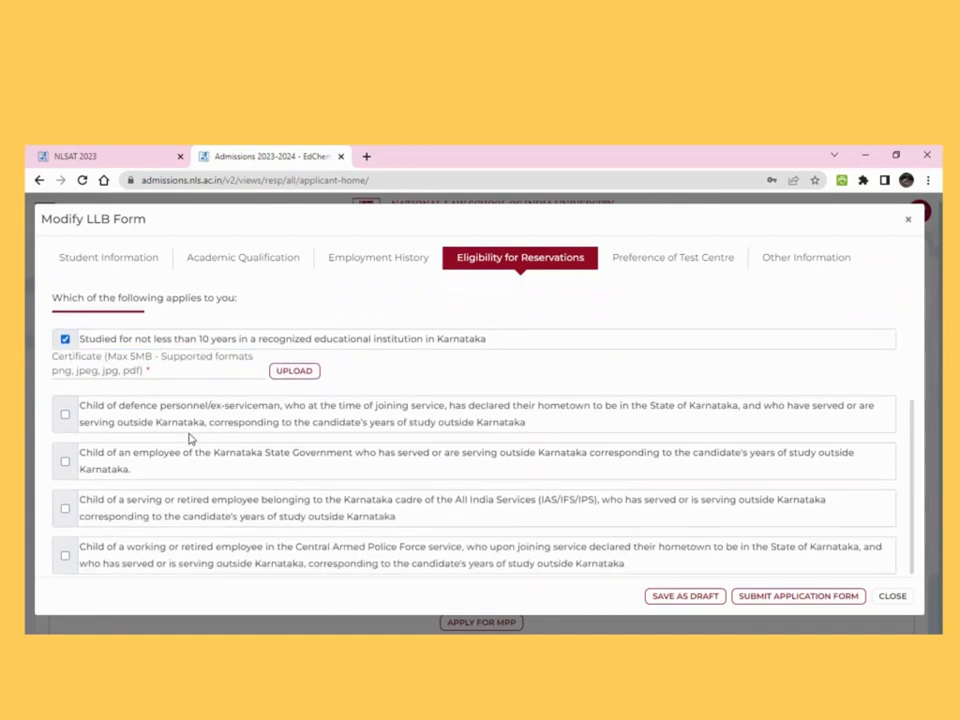
{"action": "left_click", "coordinate": [705, 598]}
{"action": "left_click", "coordinate": [690, 262]}
Set all three test-centre preferences to Bengaluru, try saving, and dismiss the unique-preference alert
{"action": "left_click", "coordinate": [298, 304]}
{"action": "left_click", "coordinate": [257, 346]}
{"action": "left_click", "coordinate": [388, 306]}
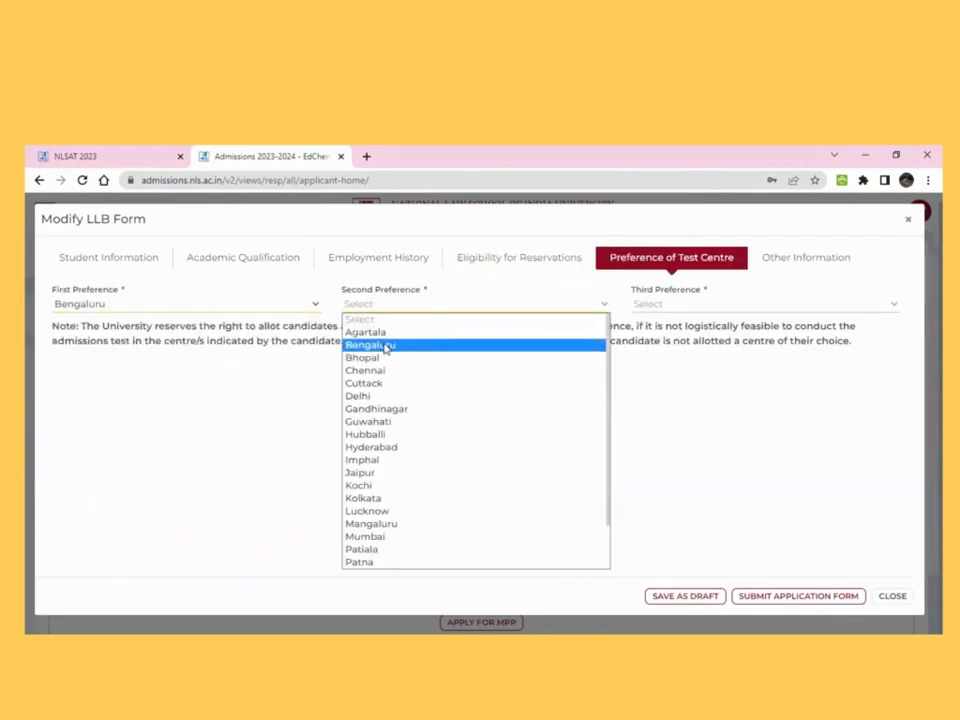
{"action": "left_click", "coordinate": [370, 344]}
{"action": "left_click", "coordinate": [649, 304]}
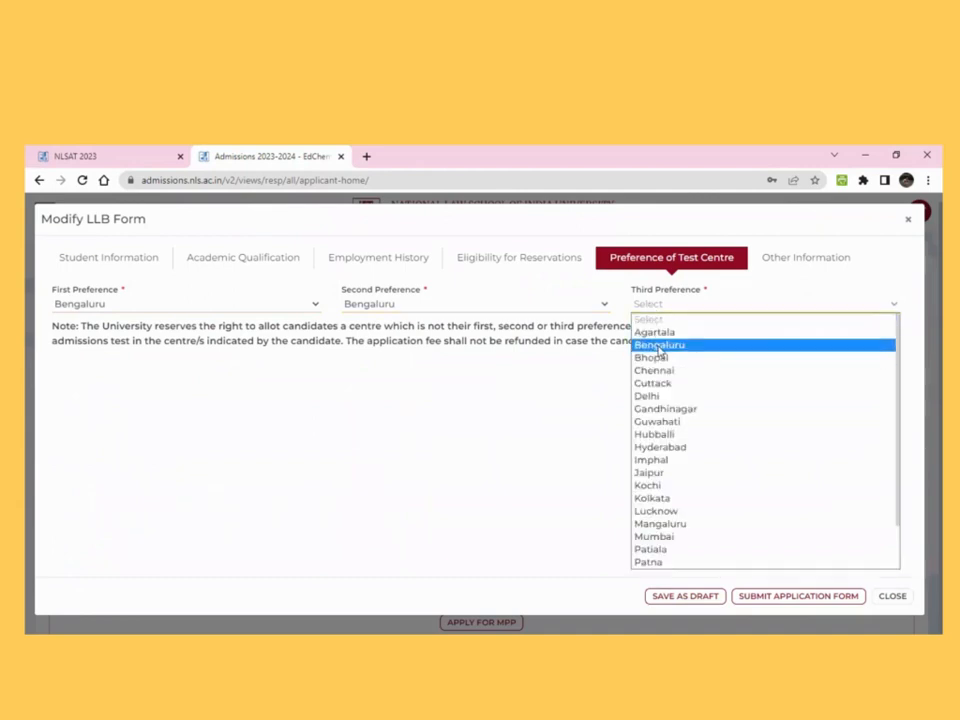
{"action": "left_click", "coordinate": [659, 344]}
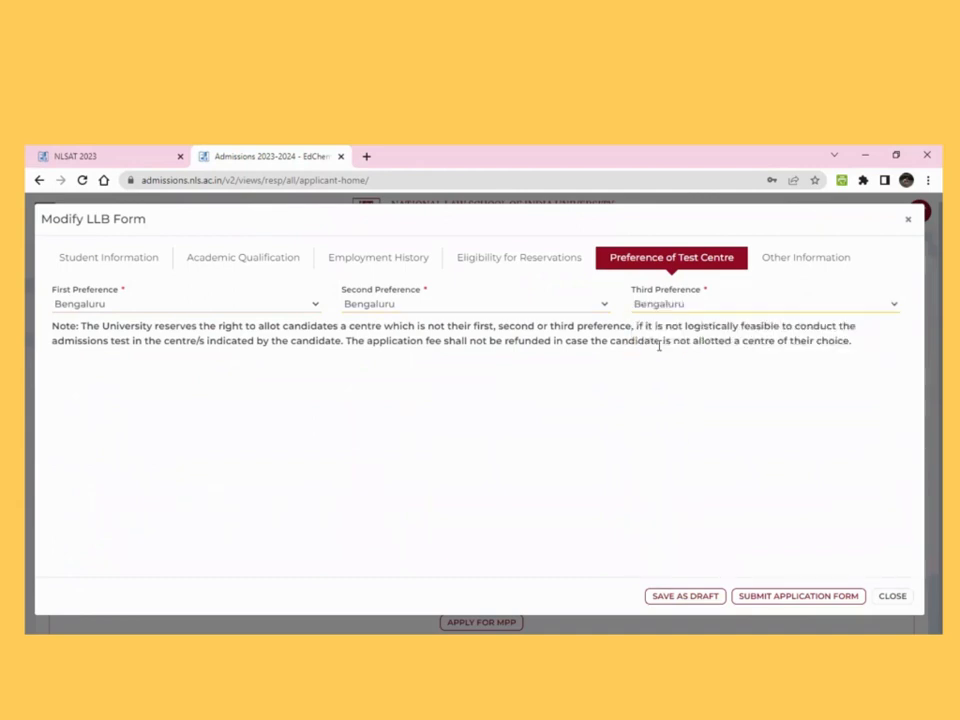
{"action": "left_click", "coordinate": [693, 598]}
{"action": "left_click", "coordinate": [598, 428]}
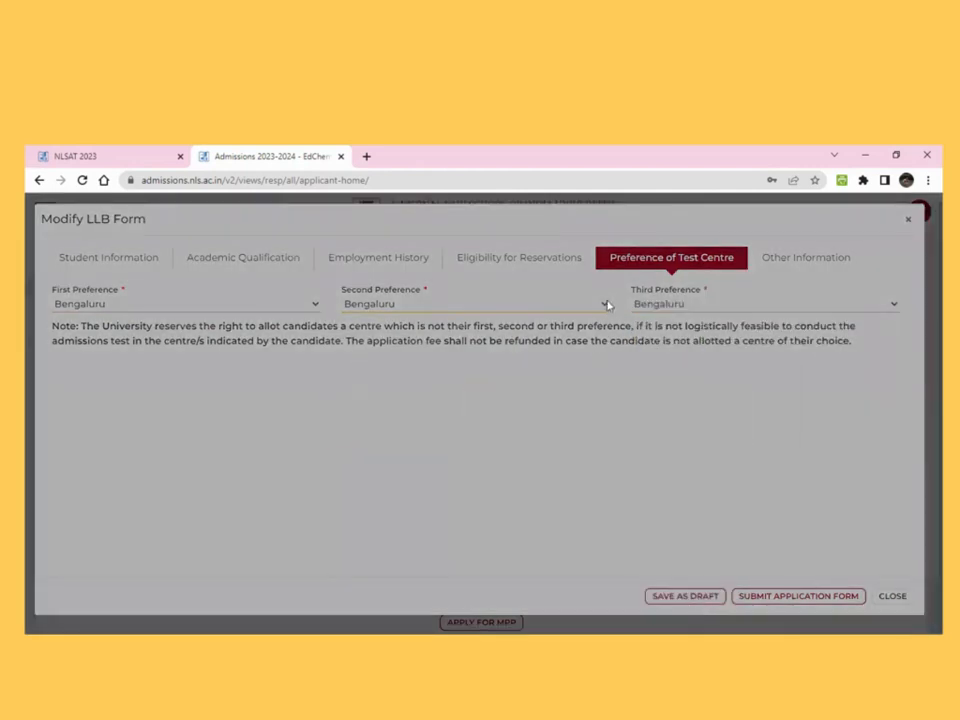
Change the second and third preferences to Bhopal and Chennai, save the draft, and open Other Information
{"action": "left_click", "coordinate": [602, 305]}
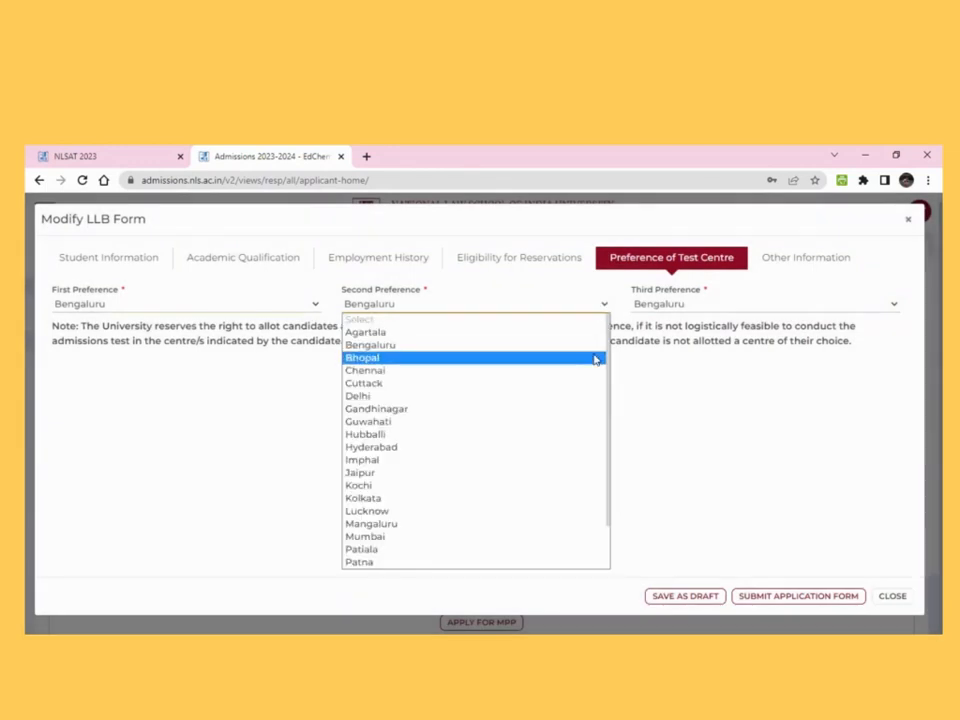
{"action": "left_click", "coordinate": [598, 358]}
{"action": "left_click", "coordinate": [677, 304]}
{"action": "left_click", "coordinate": [677, 372]}
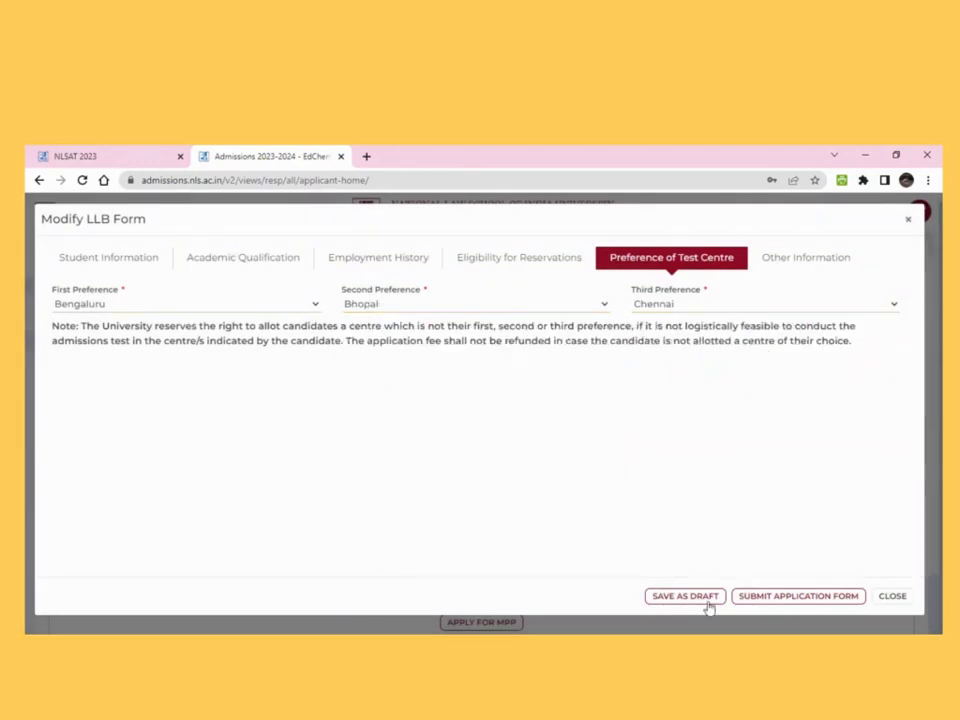
{"action": "left_click", "coordinate": [703, 596]}
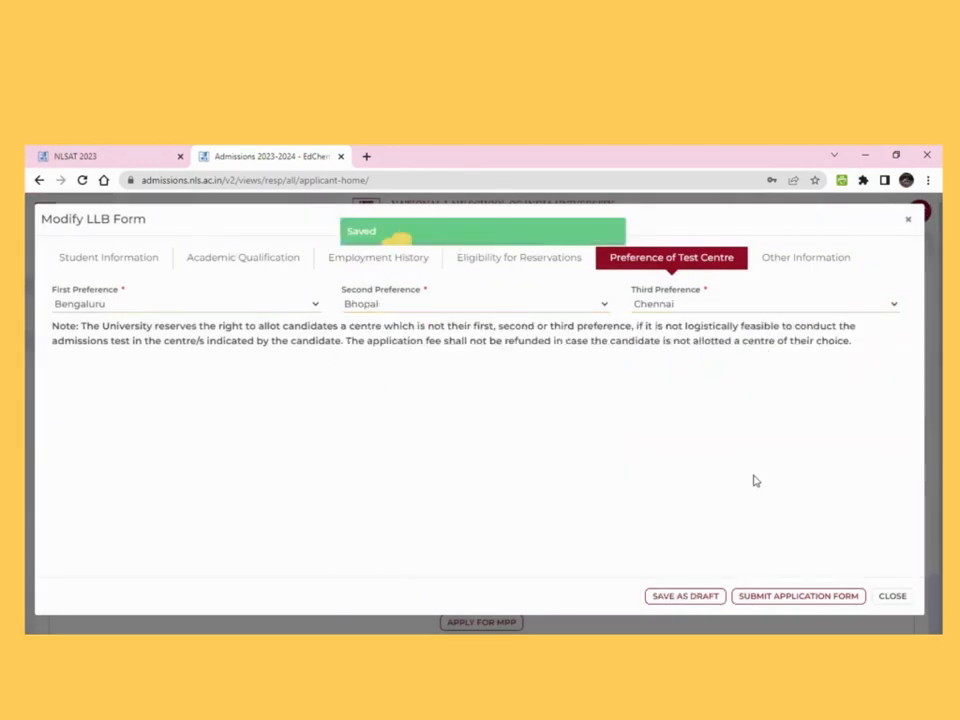
{"action": "left_click", "coordinate": [797, 257]}
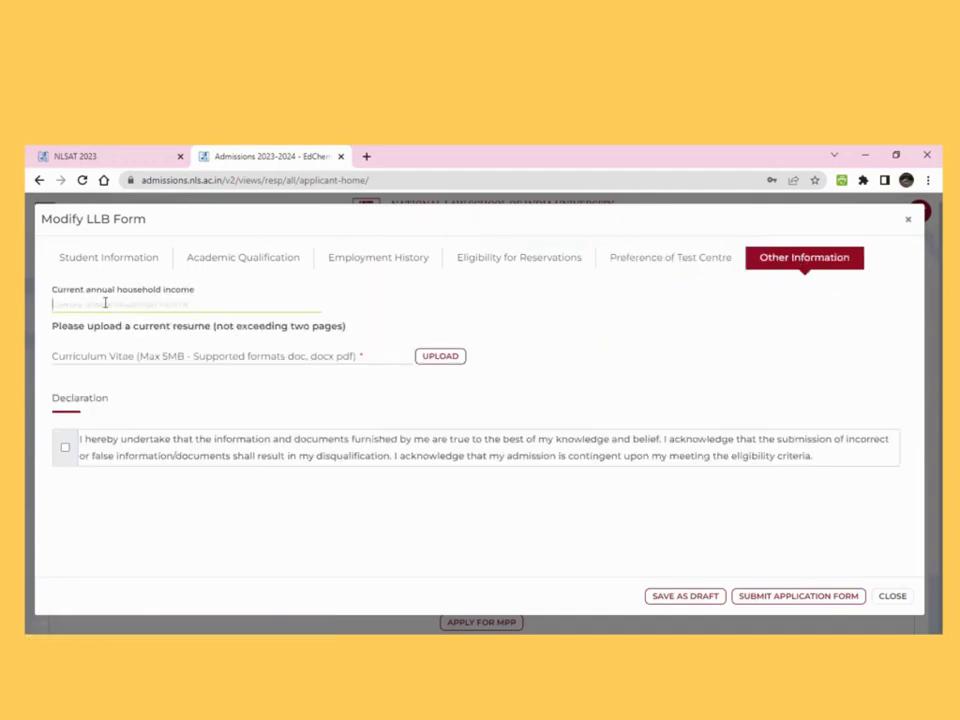
Enter 25,00,000 as the current annual household income and tick the Declaration checkbox
{"action": "type", "text": "25,00,000"}
{"action": "left_click_drag", "start_coordinate": [129, 327], "coordinate": [372, 334]}
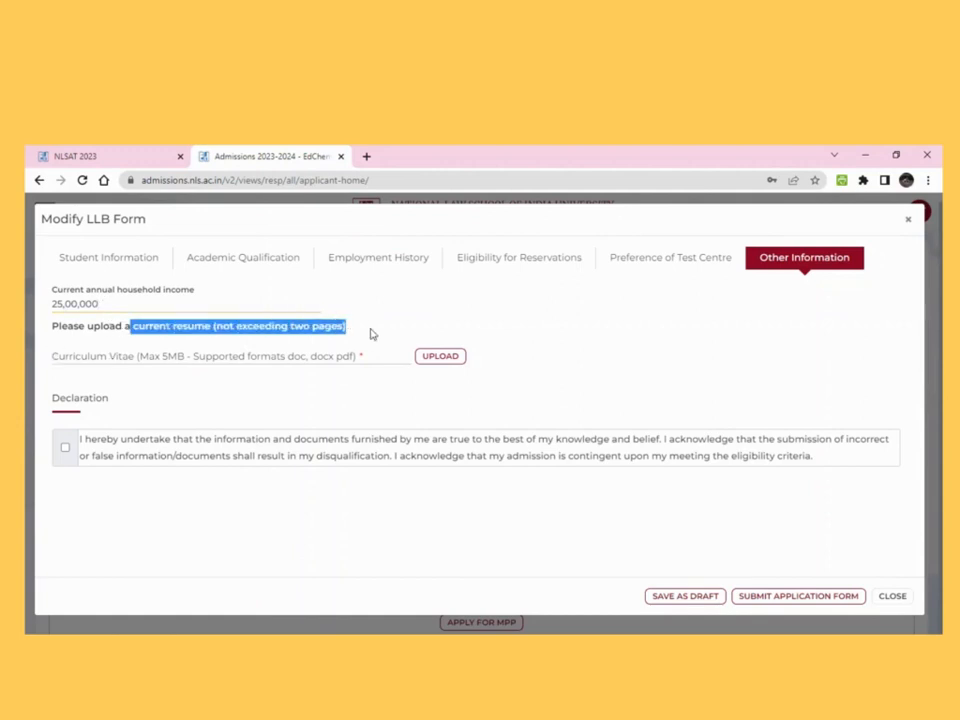
{"action": "left_click", "coordinate": [372, 334]}
{"action": "left_click", "coordinate": [64, 447]}
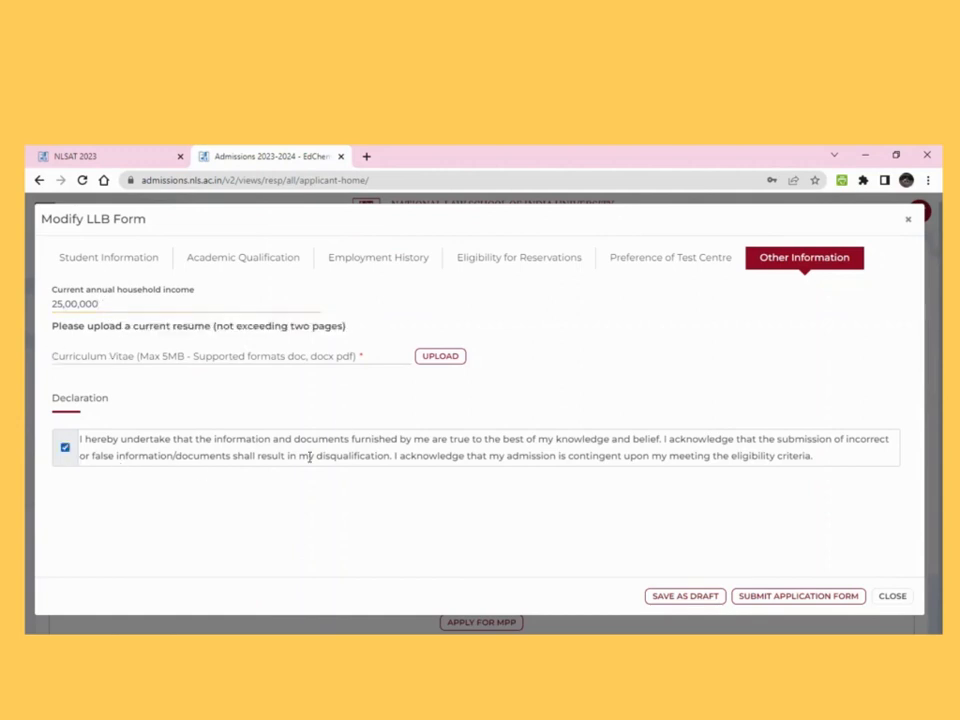